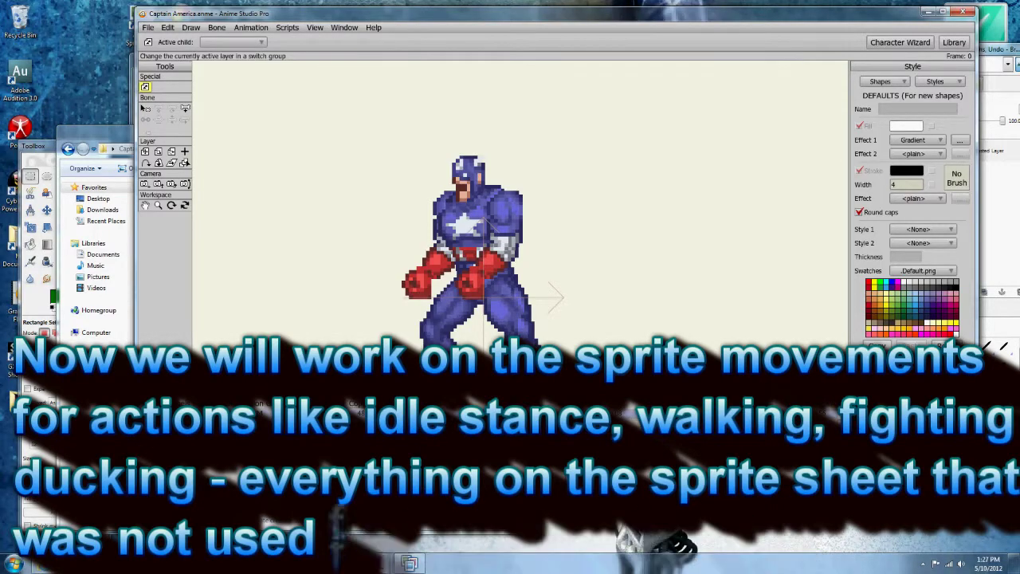
Select the Puppet layer and arrange the Captain America sprite folder window beside a narrowed Anime Studio window
{"action": "left_click", "coordinate": [895, 408]}
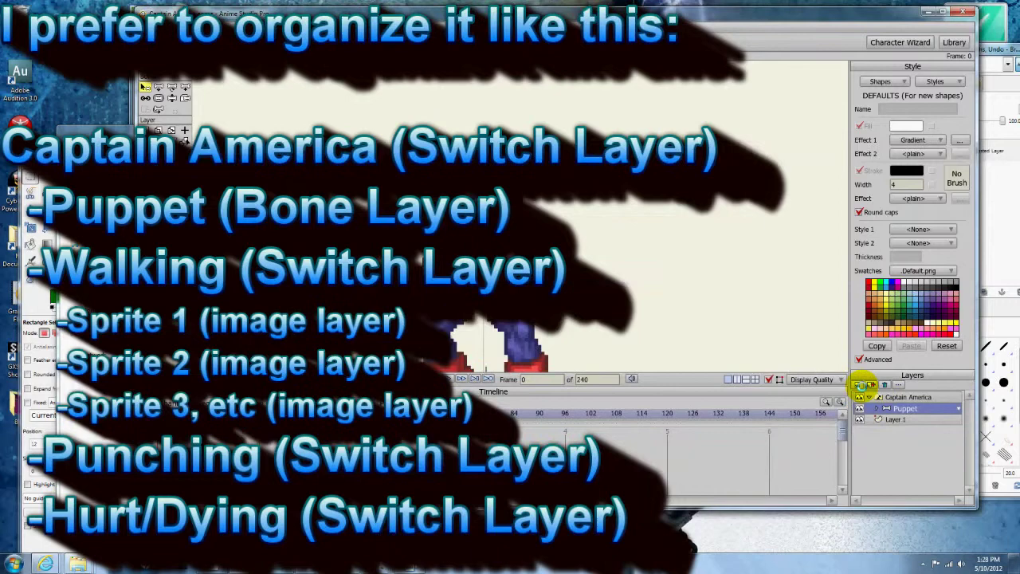
{"action": "left_click", "coordinate": [94, 393]}
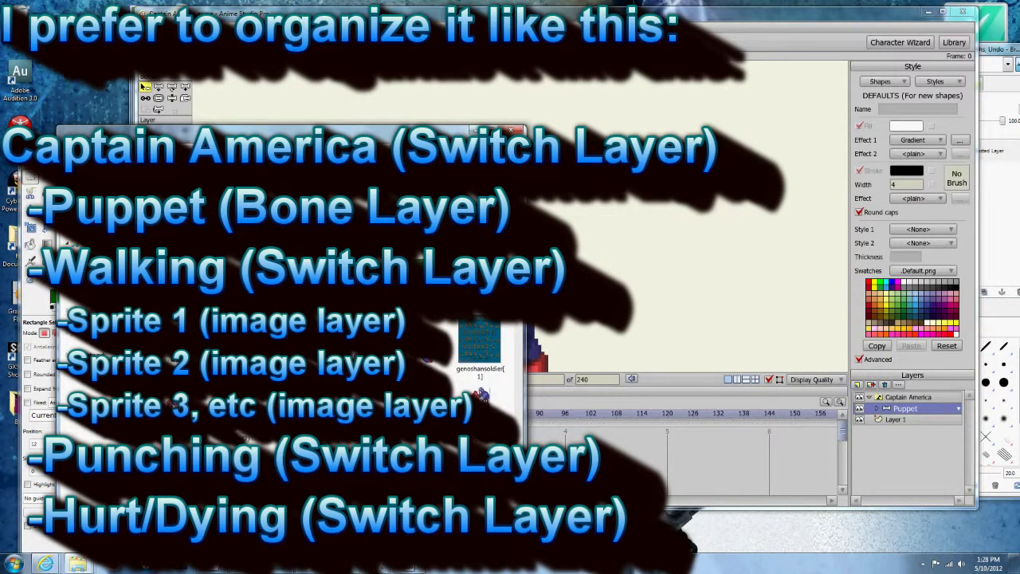
{"action": "left_click_drag", "start_coordinate": [311, 129], "coordinate": [191, 117]}
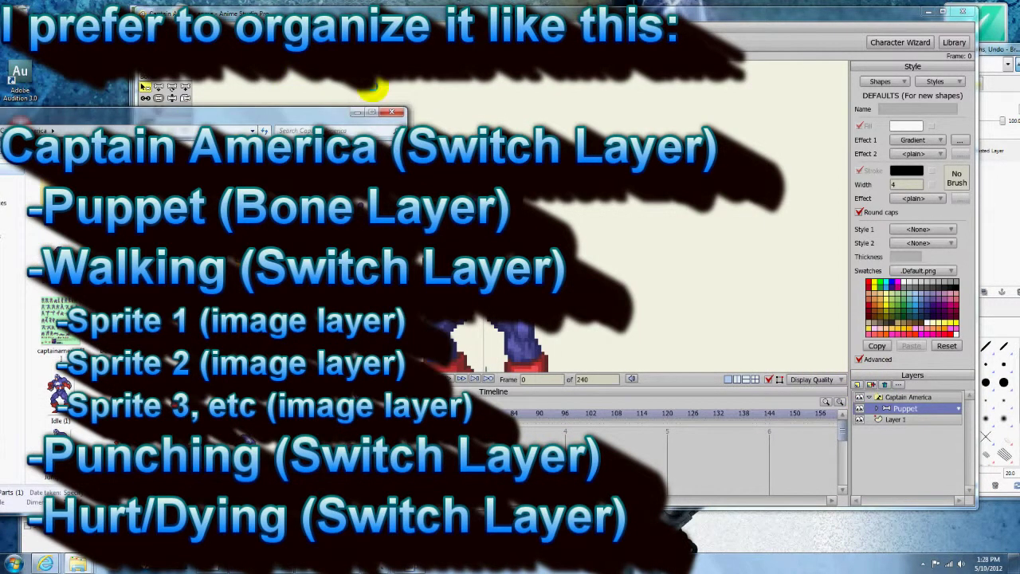
{"action": "left_click_drag", "start_coordinate": [133, 88], "coordinate": [379, 88]}
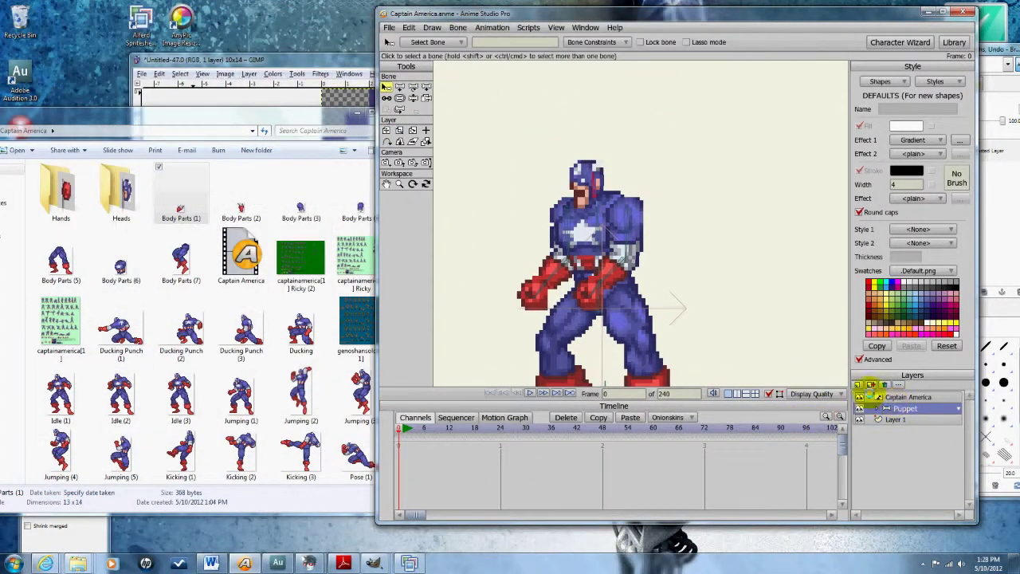
Add a switch layer named Ducking Punch inside Captain America and fill it with the Ducking Punch (1)–(3) and Ducking sprites
{"action": "left_click", "coordinate": [871, 385]}
{"action": "left_click", "coordinate": [884, 424]}
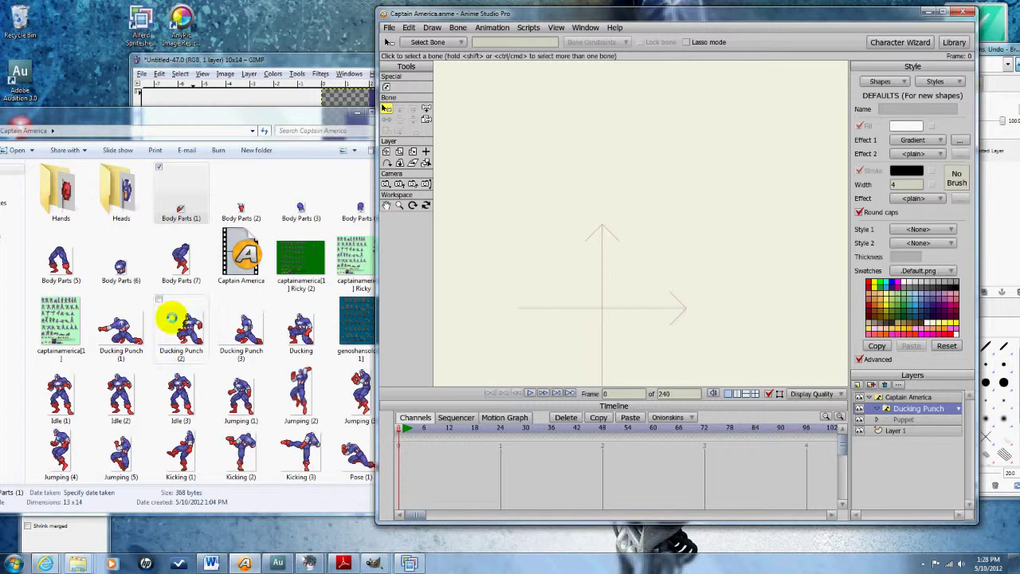
{"action": "left_click", "coordinate": [121, 326]}
{"action": "left_click", "coordinate": [287, 325], "text": "shift"}
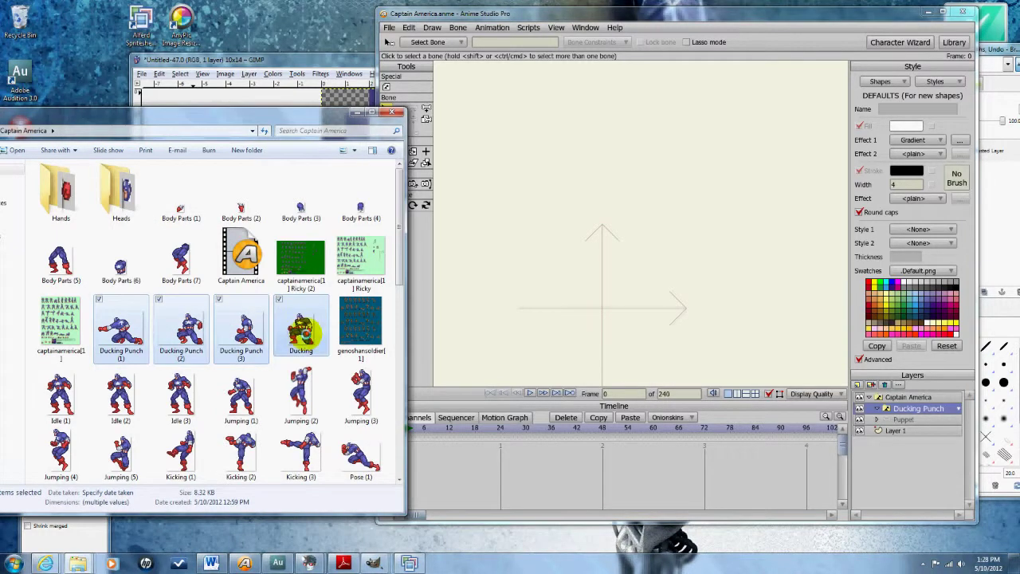
{"action": "left_click_drag", "start_coordinate": [579, 417], "coordinate": [917, 453]}
{"action": "left_click", "coordinate": [912, 442], "text": "shift"}
{"action": "left_click", "coordinate": [877, 409]}
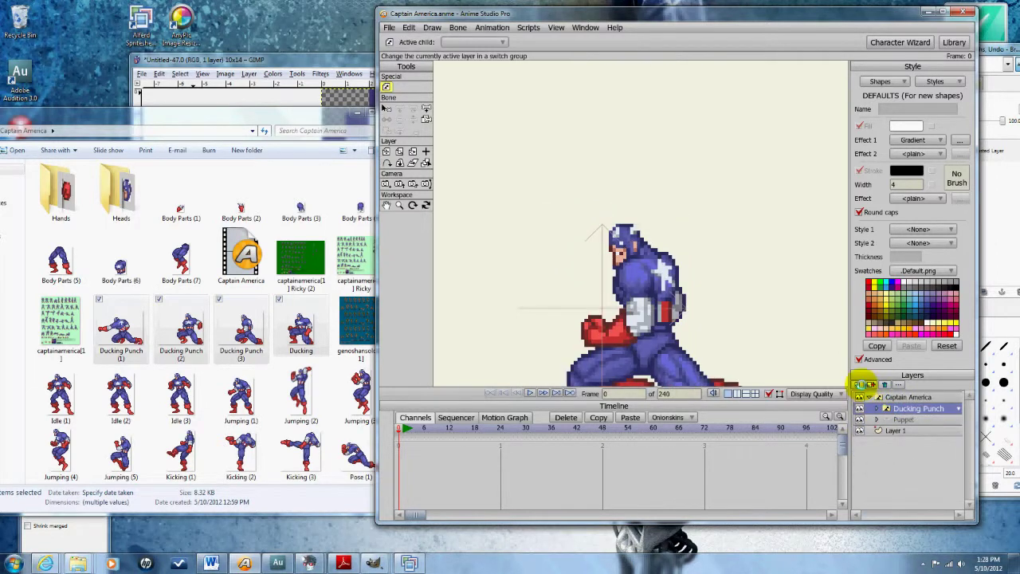
Add a switch layer named Idle inside Captain America and fill it with the Idle (1)–(3) sprites
{"action": "left_click", "coordinate": [858, 385]}
{"action": "left_click", "coordinate": [880, 418]}
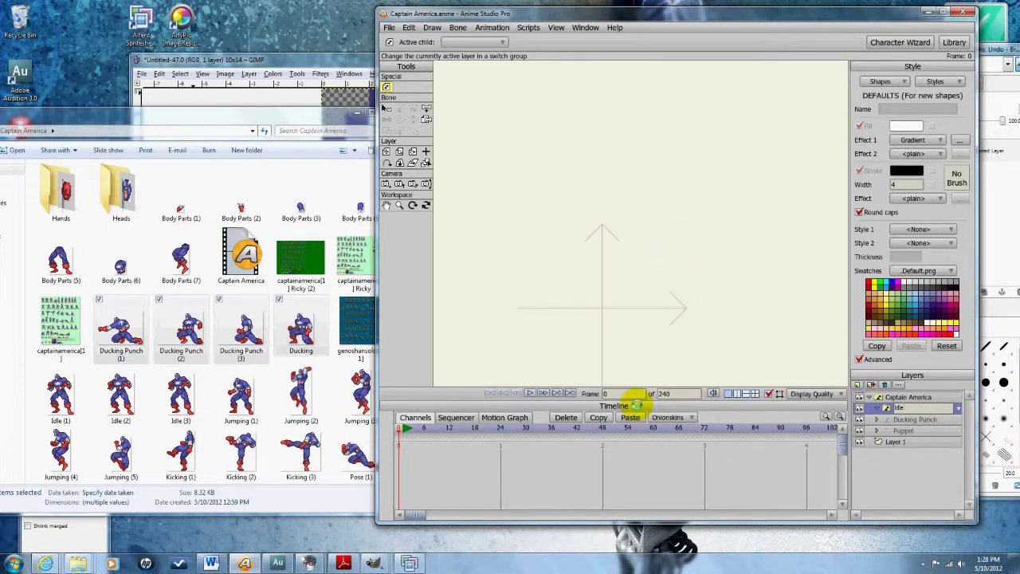
{"action": "left_click", "coordinate": [61, 392]}
{"action": "left_click", "coordinate": [177, 388], "text": "shift"}
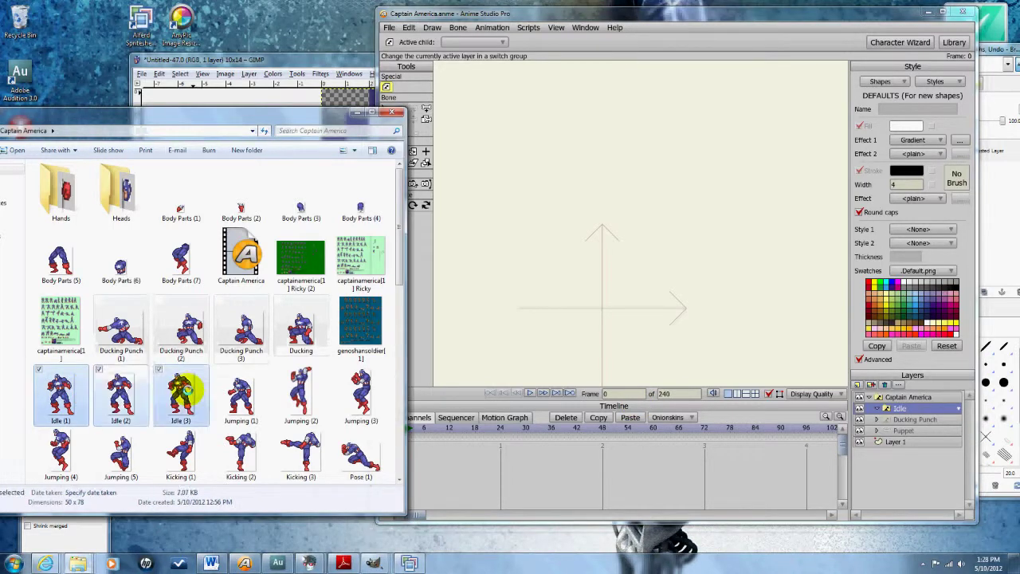
{"action": "left_click_drag", "start_coordinate": [919, 407], "coordinate": [915, 442]}
{"action": "left_click", "coordinate": [913, 430]}
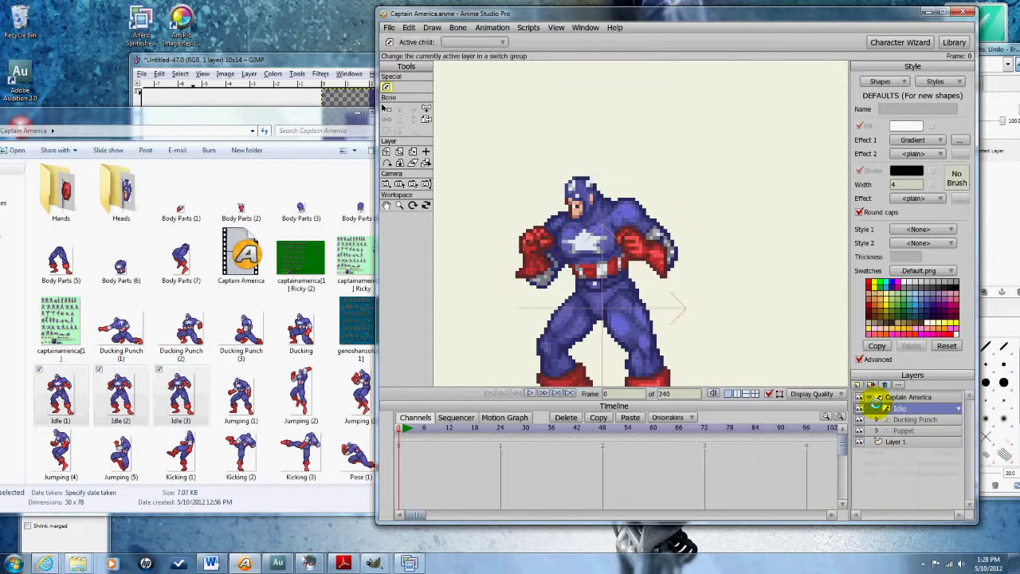
Add a switch layer named Jumping inside Captain America and fill it with the Jumping (1)–(5) sprites
{"action": "left_click", "coordinate": [858, 384]}
{"action": "left_click", "coordinate": [886, 425]}
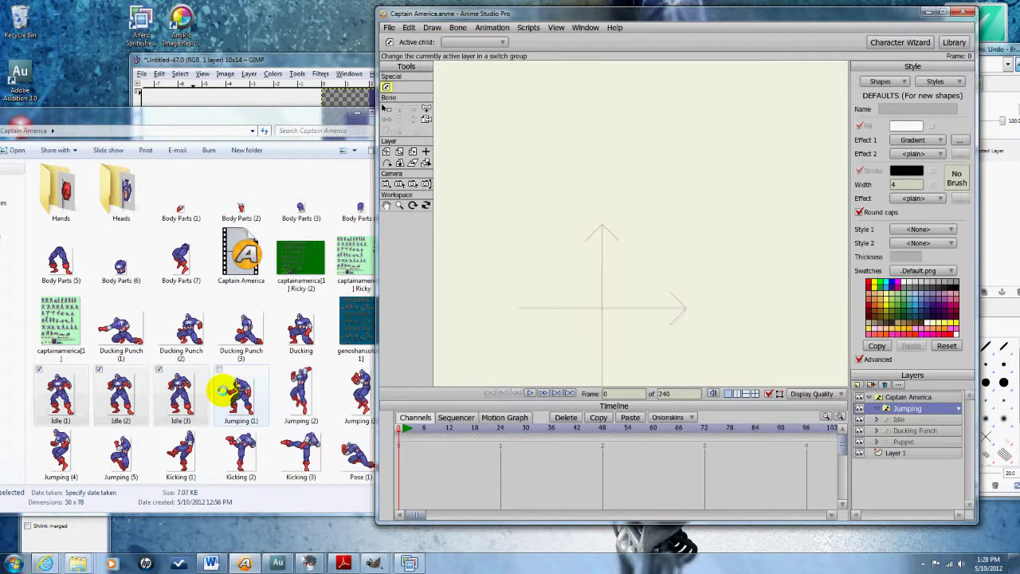
{"action": "left_click", "coordinate": [227, 392]}
{"action": "left_click", "coordinate": [126, 454], "text": "shift"}
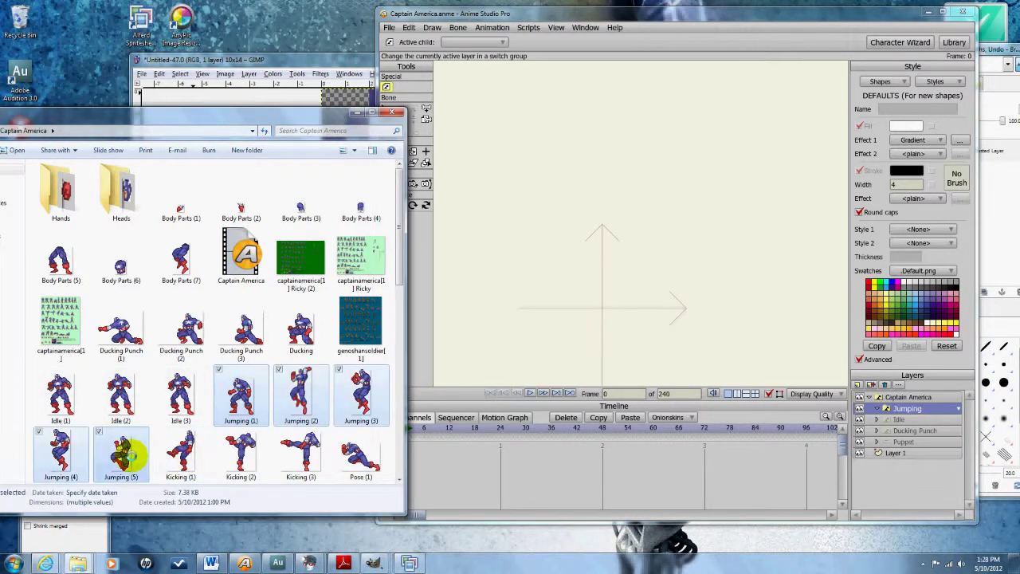
{"action": "left_click_drag", "start_coordinate": [121, 455], "coordinate": [907, 408]}
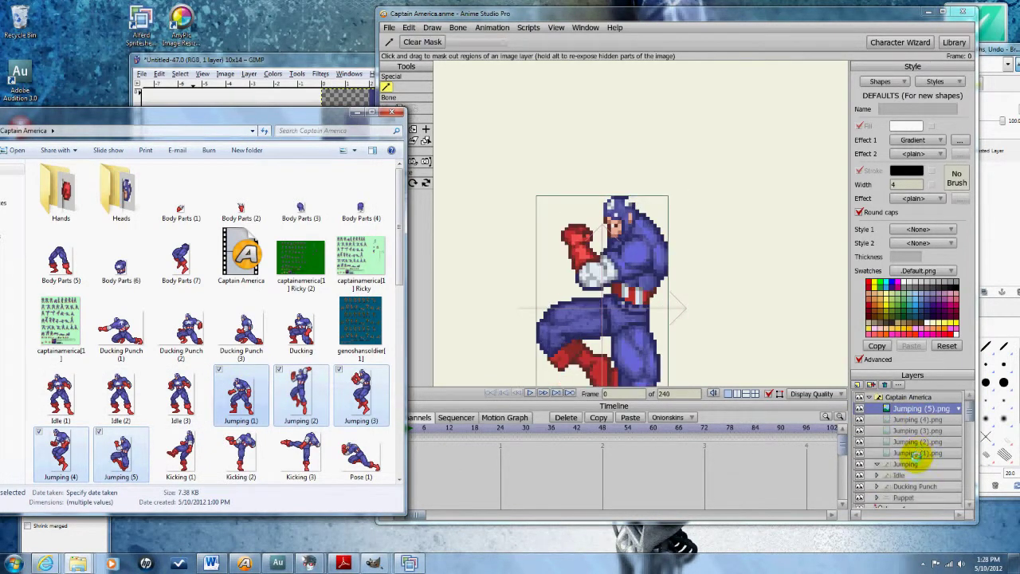
{"action": "left_click", "coordinate": [915, 453]}
{"action": "left_click", "coordinate": [875, 408]}
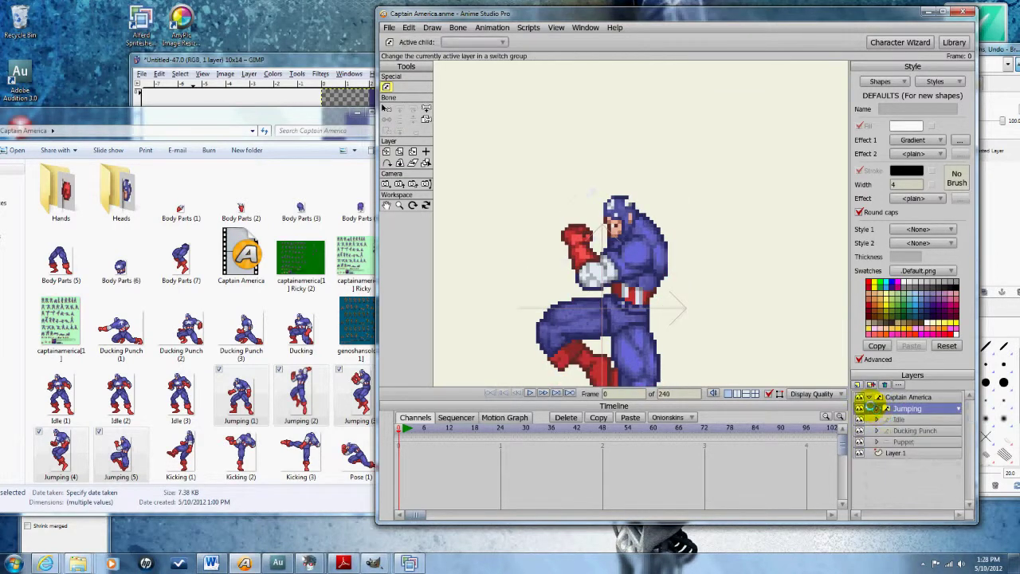
Add a switch layer named Kicking inside Captain America and fill it with the Kicking (1)–(3) sprites
{"action": "left_click", "coordinate": [854, 384]}
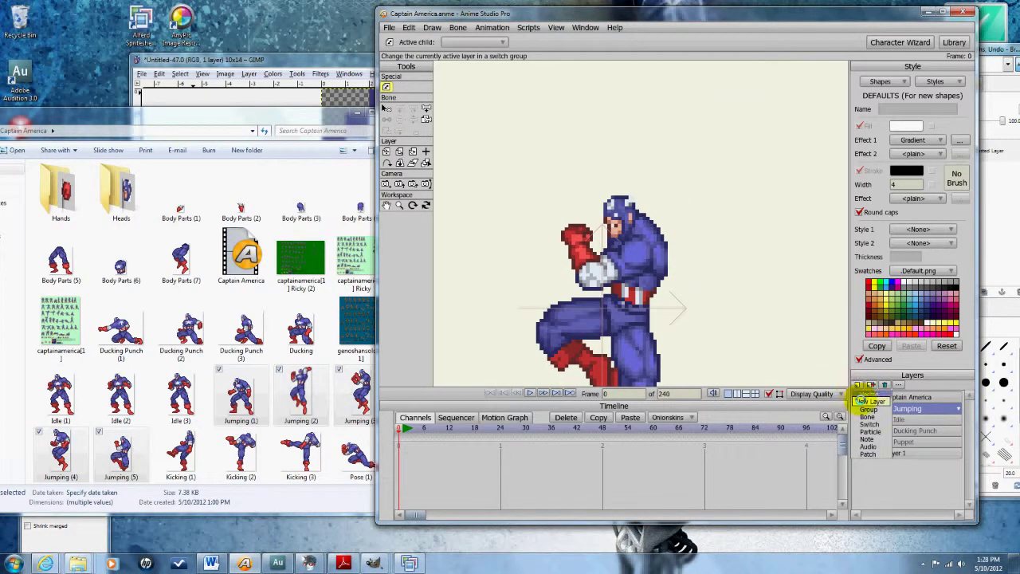
{"action": "left_click", "coordinate": [885, 423]}
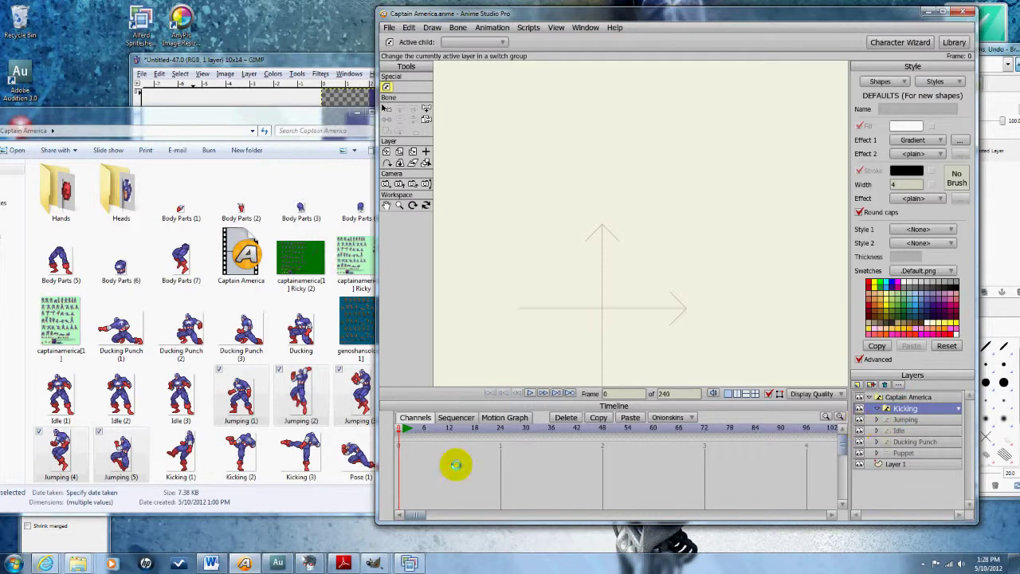
{"action": "left_click", "coordinate": [179, 447]}
{"action": "scroll", "coordinate": [223, 439], "scroll_direction": "down", "scroll_amount": 3}
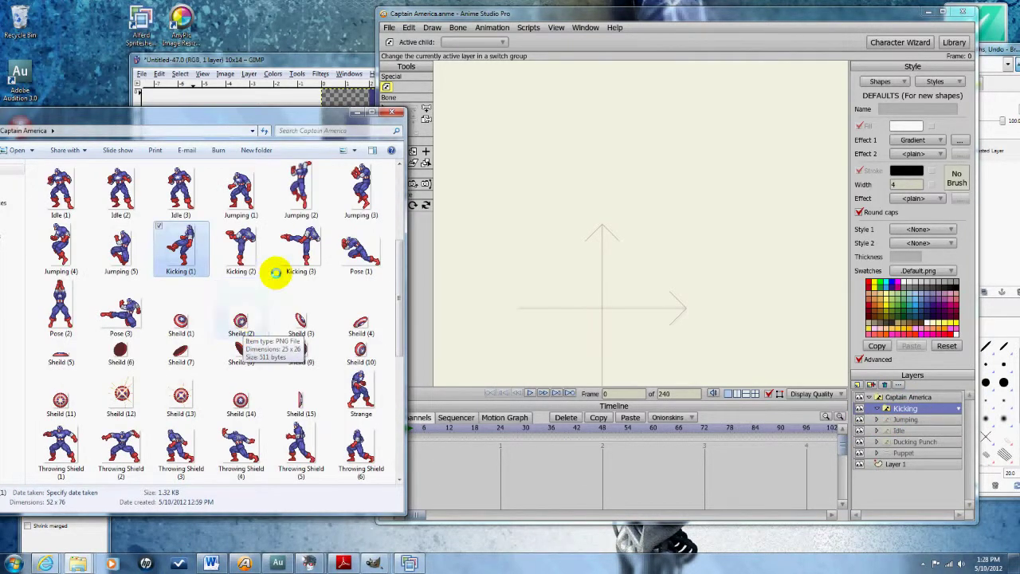
{"action": "left_click", "coordinate": [300, 251], "text": "shift"}
{"action": "left_click_drag", "start_coordinate": [905, 413], "coordinate": [906, 419]}
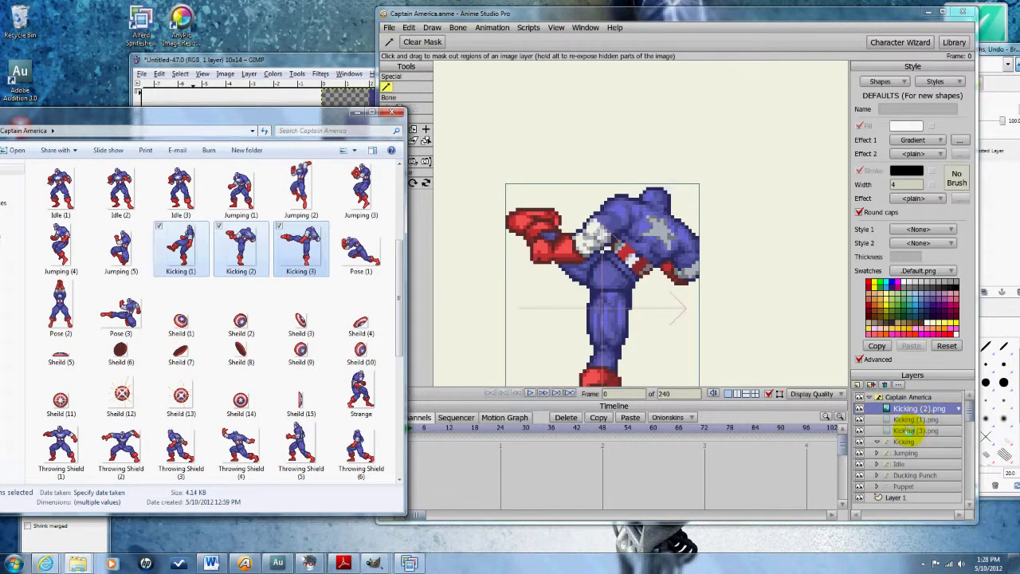
{"action": "left_click", "coordinate": [879, 412]}
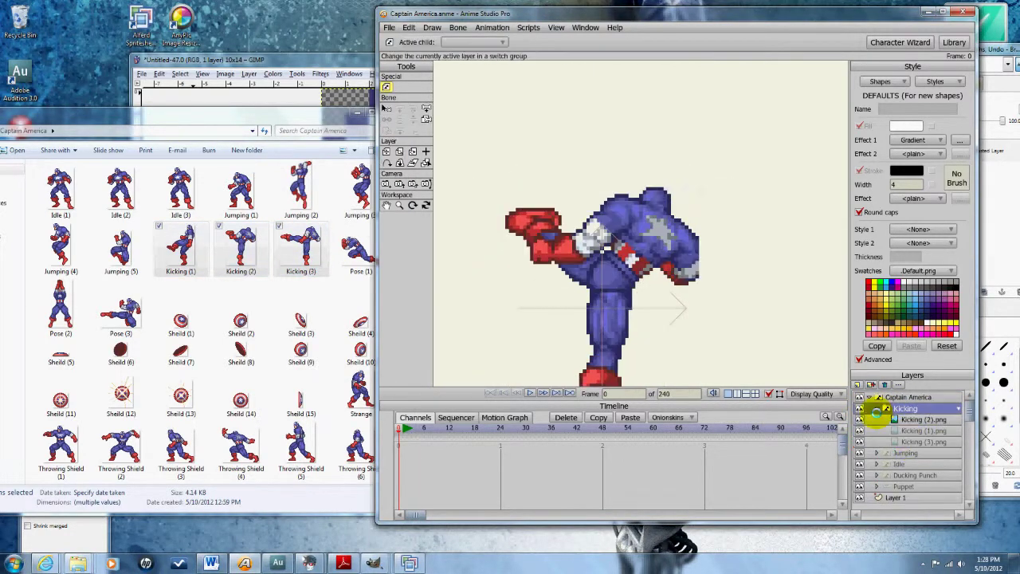
{"action": "left_click", "coordinate": [878, 408]}
Add a switch layer named Poses inside Captain America and fill it with the Pose (1)–(3) sprites
{"action": "left_click", "coordinate": [355, 243]}
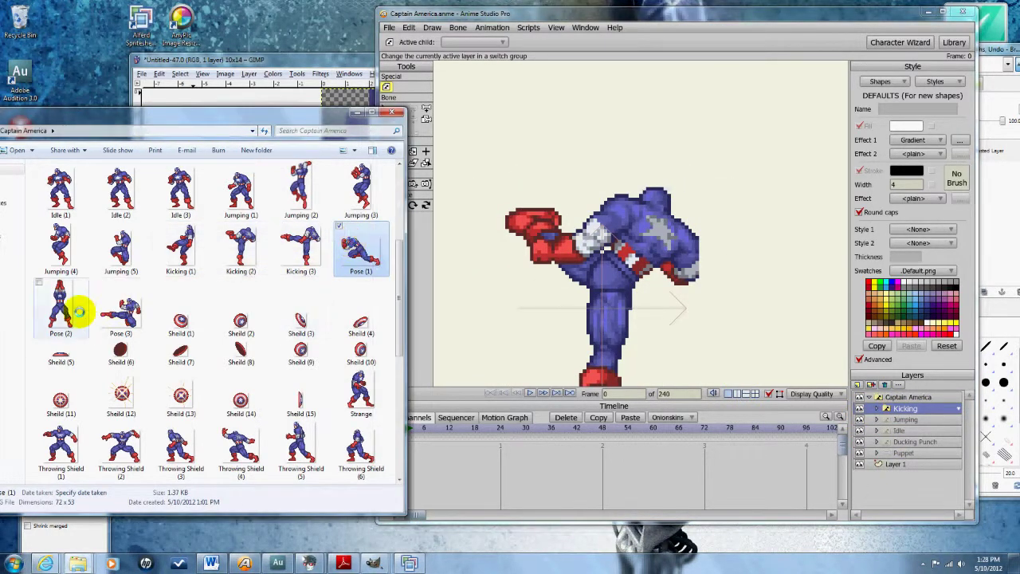
{"action": "left_click", "coordinate": [104, 310], "text": "shift"}
{"action": "left_click", "coordinate": [858, 384]}
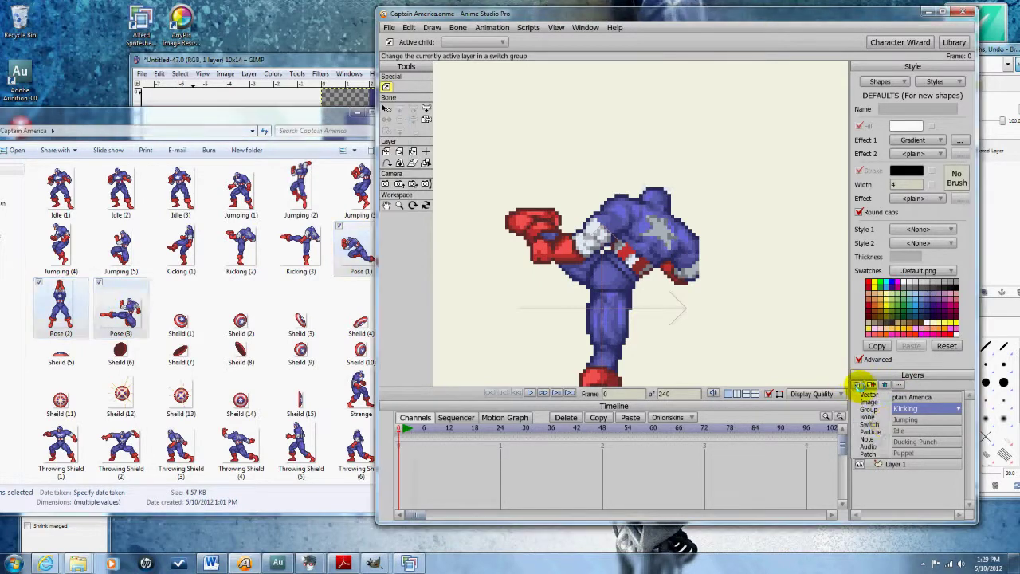
{"action": "left_click", "coordinate": [885, 425]}
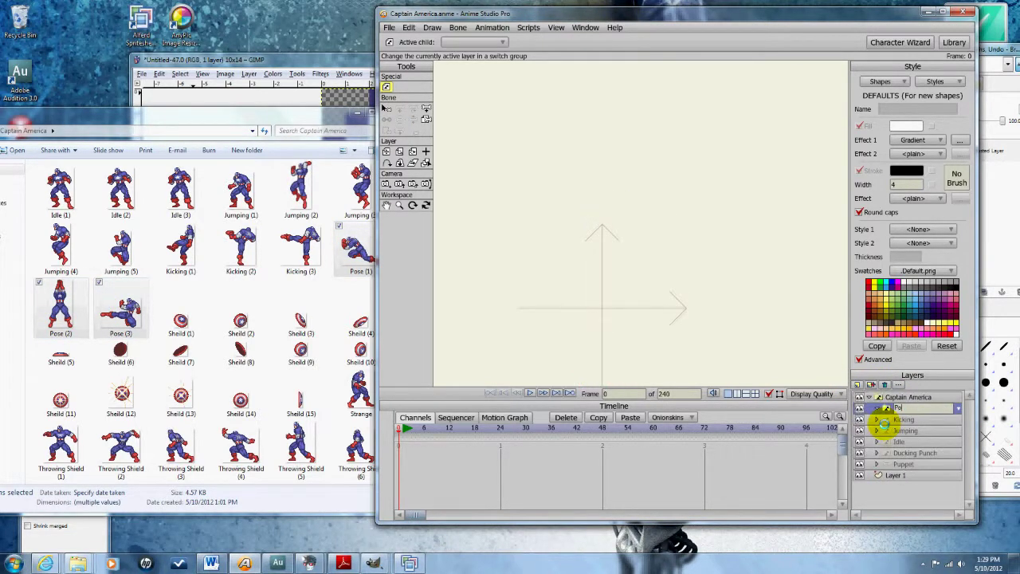
{"action": "left_click_drag", "start_coordinate": [351, 248], "coordinate": [902, 442]}
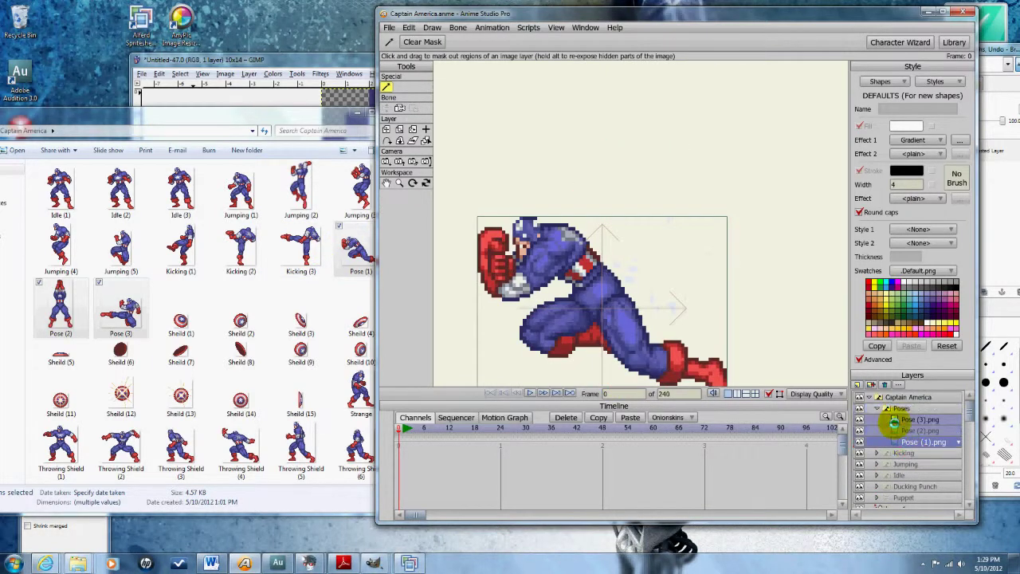
{"action": "left_click", "coordinate": [876, 408]}
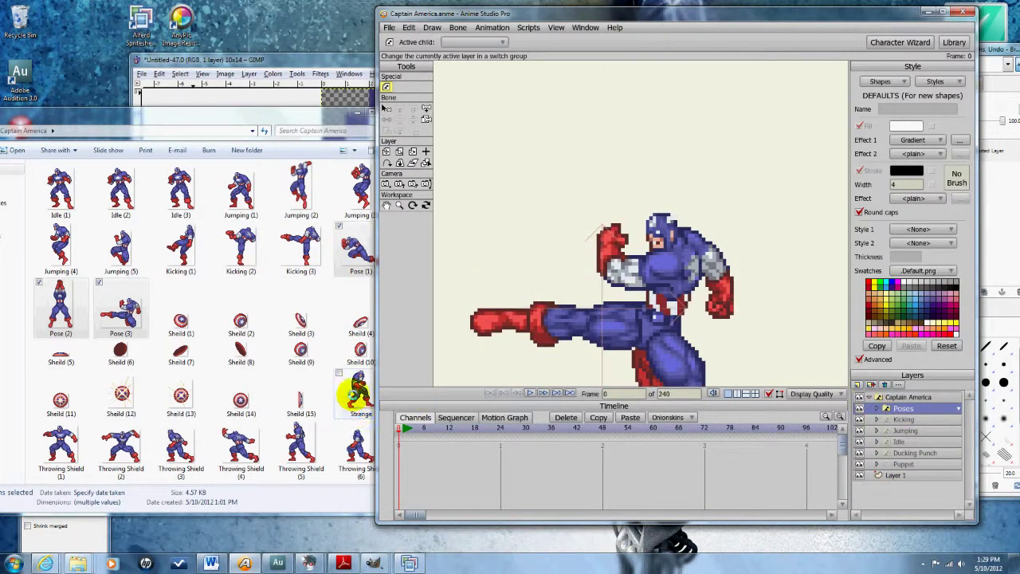
Import the Strange sprite and move its image layer into the Poses switch layer
{"action": "left_click", "coordinate": [353, 392]}
{"action": "left_click_drag", "start_coordinate": [359, 391], "coordinate": [904, 406]}
{"action": "left_click", "coordinate": [881, 420]}
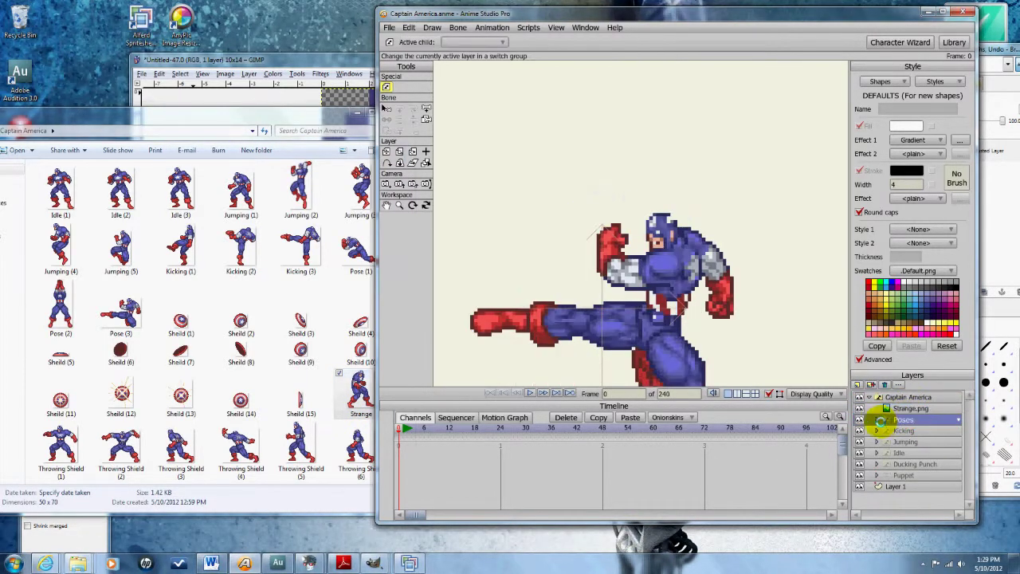
{"action": "left_click_drag", "start_coordinate": [904, 408], "coordinate": [902, 422]}
{"action": "left_click", "coordinate": [877, 409]}
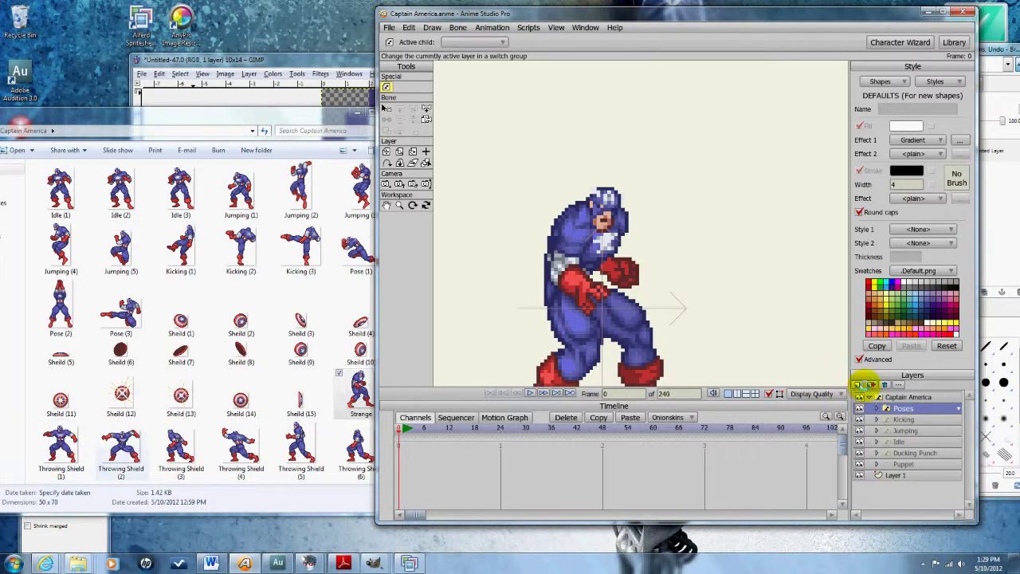
Add a switch layer named Throwing Shield inside Captain America and fill it with the Throwing Shield (1)–(8) sprites
{"action": "left_click", "coordinate": [863, 384]}
{"action": "left_click", "coordinate": [882, 424]}
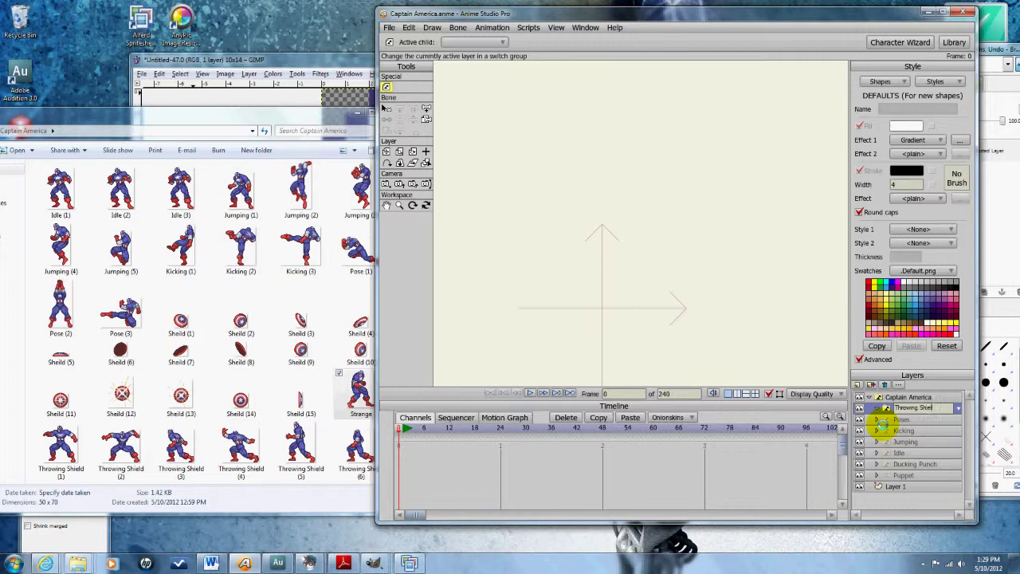
{"action": "left_click", "coordinate": [361, 395]}
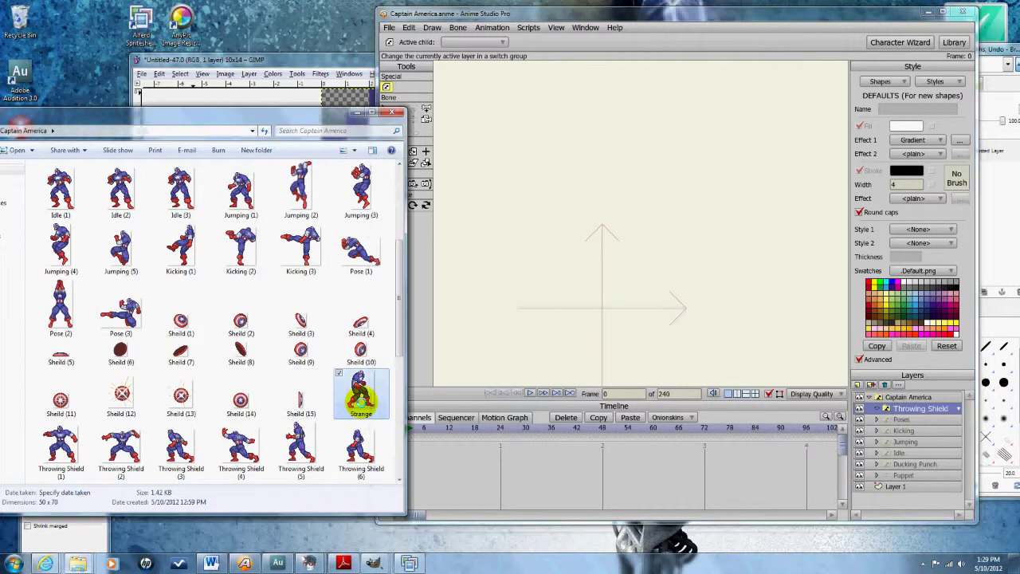
{"action": "left_click_drag", "start_coordinate": [346, 424], "coordinate": [396, 375]}
{"action": "scroll", "coordinate": [399, 358], "scroll_direction": "down", "scroll_amount": 2}
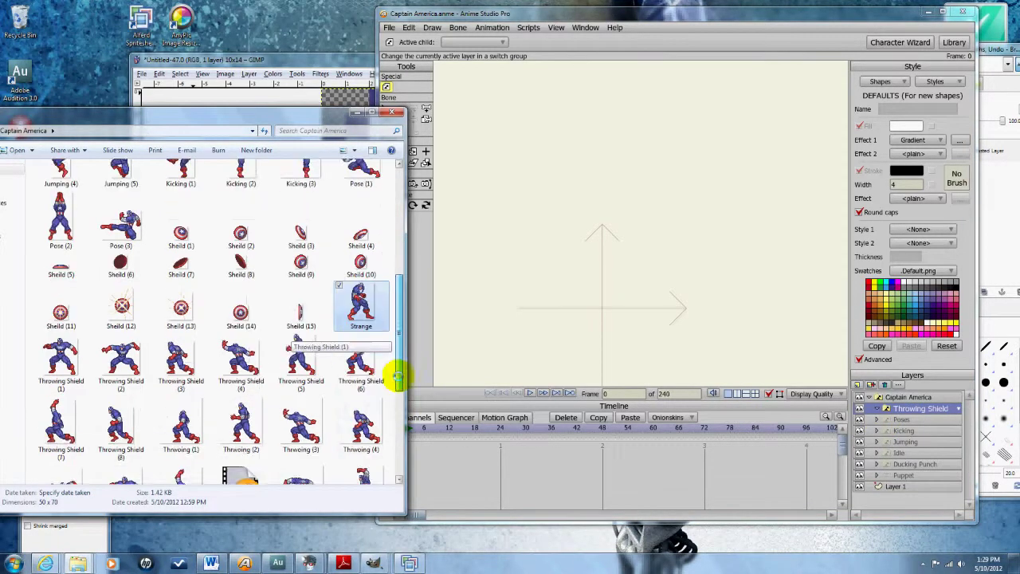
{"action": "left_click", "coordinate": [40, 355]}
{"action": "left_click", "coordinate": [343, 414], "text": "shift"}
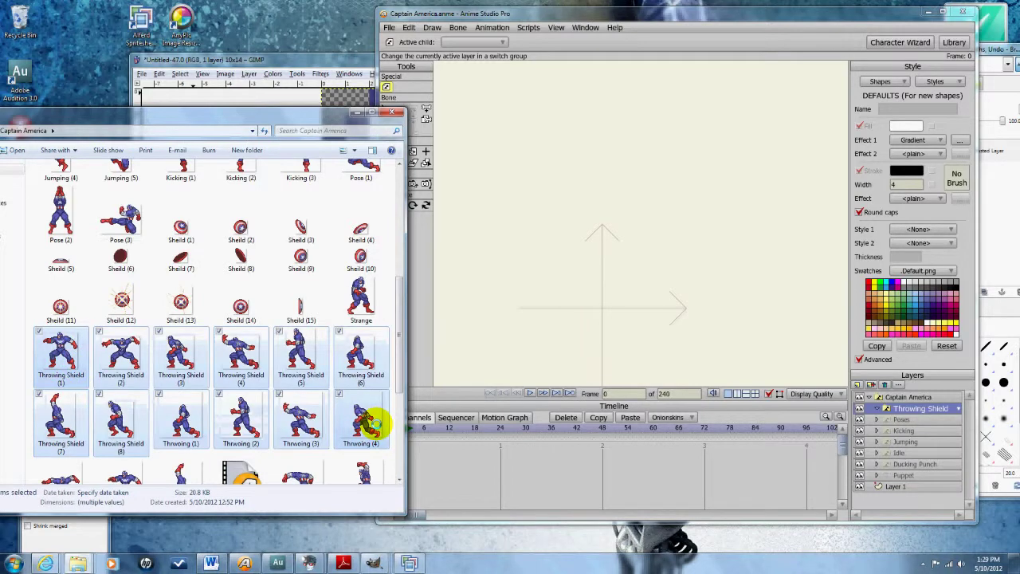
{"action": "left_click", "coordinate": [128, 418], "text": "shift"}
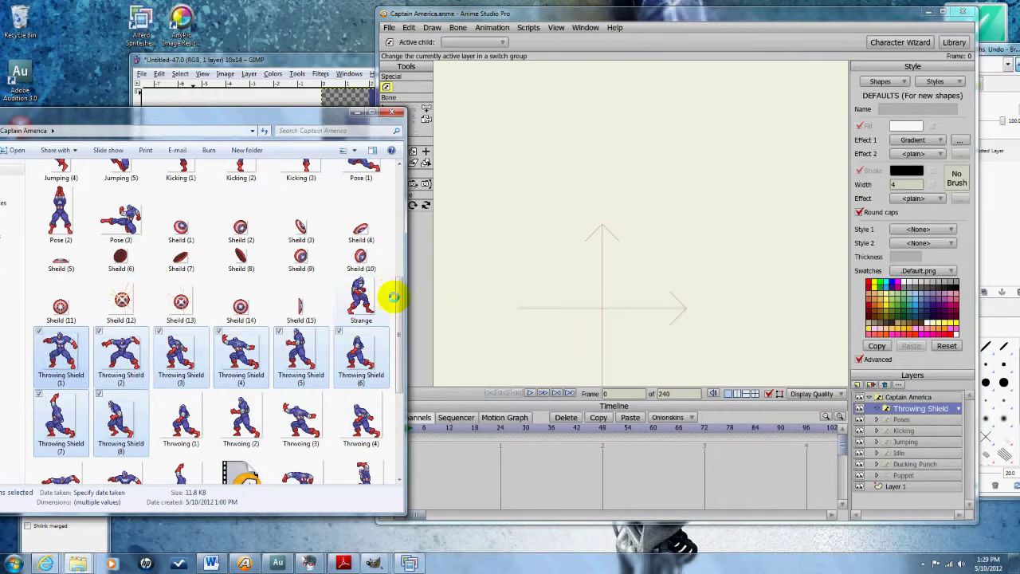
{"action": "left_click_drag", "start_coordinate": [400, 322], "coordinate": [399, 358]}
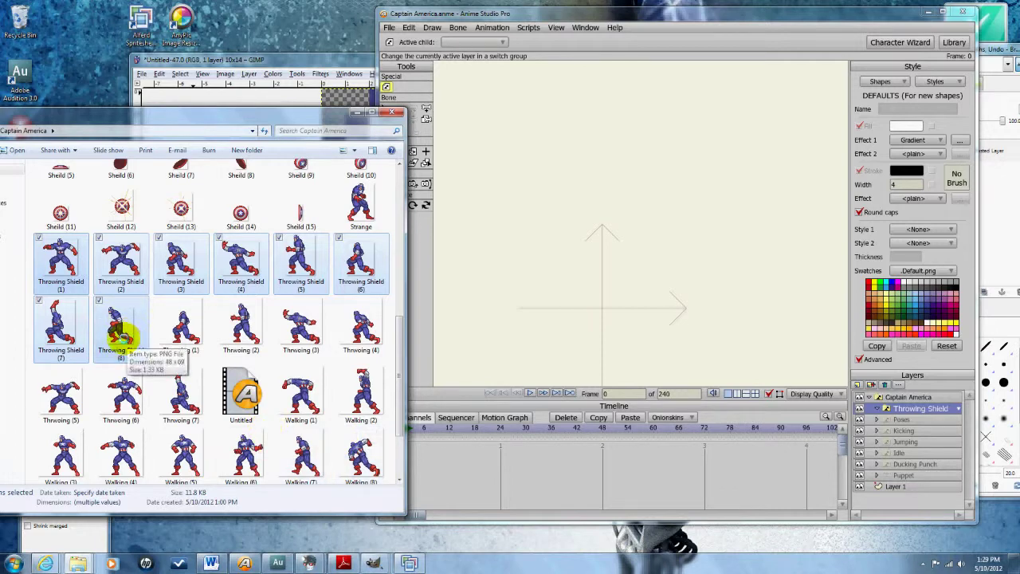
{"action": "left_click_drag", "start_coordinate": [120, 326], "coordinate": [918, 481]}
{"action": "scroll", "coordinate": [921, 489], "scroll_direction": "down", "scroll_amount": 1}
{"action": "left_click", "coordinate": [878, 395]}
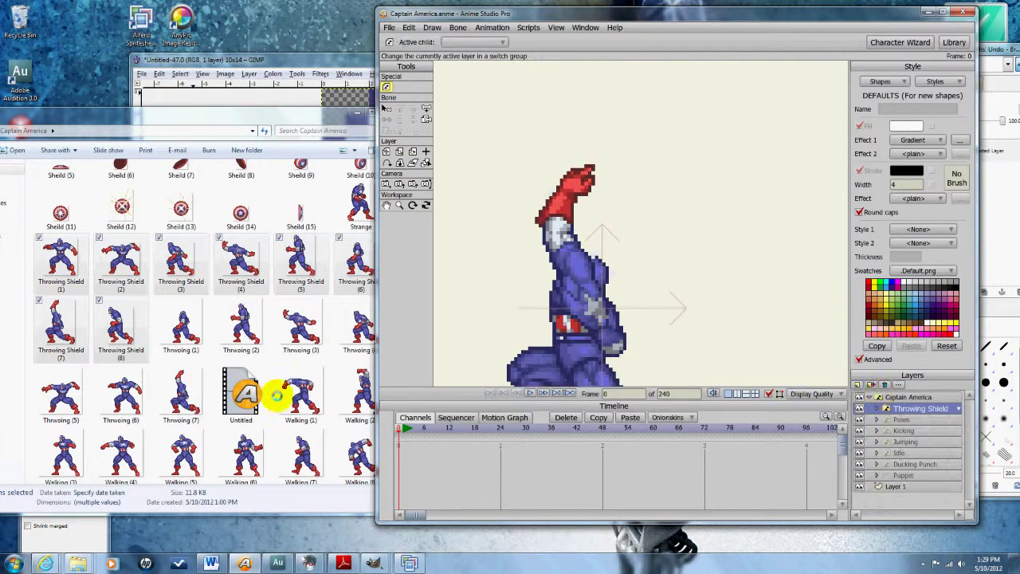
Add a switch layer named Walking inside Captain America and fill it with the Walking (1)–(8) sprites
{"action": "left_click", "coordinate": [303, 396]}
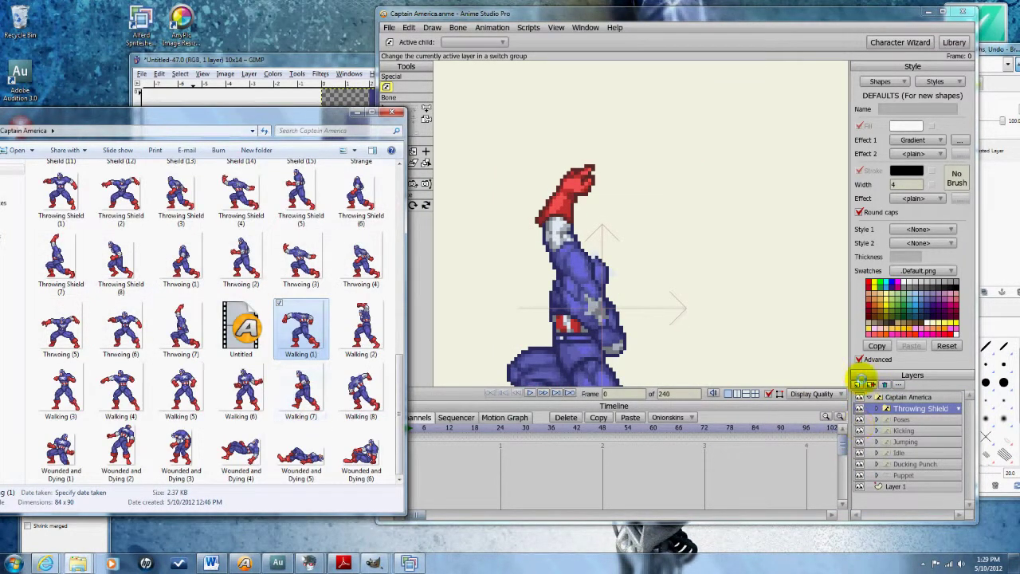
{"action": "left_click", "coordinate": [859, 384]}
{"action": "left_click", "coordinate": [864, 424]}
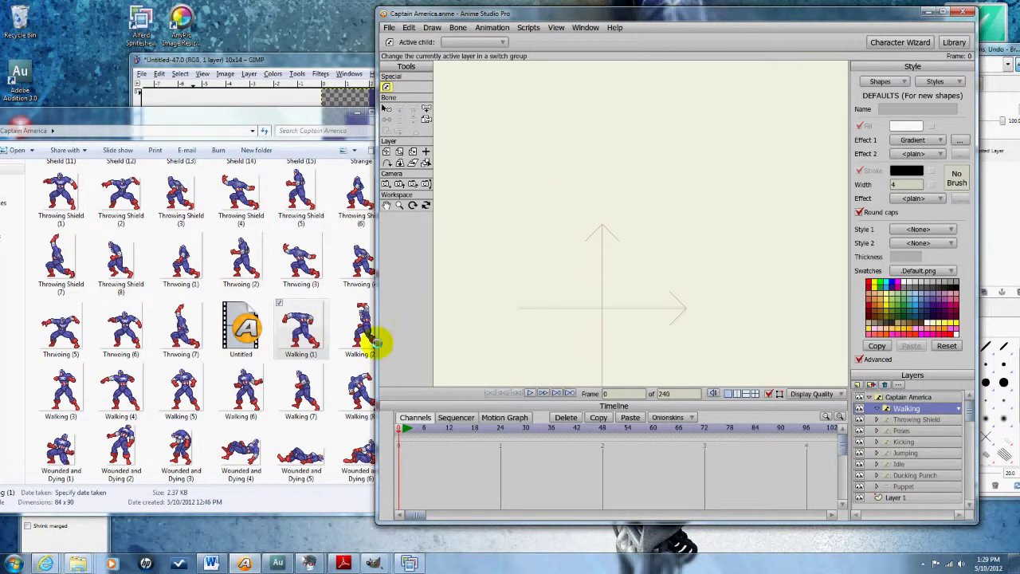
{"action": "left_click", "coordinate": [295, 322]}
{"action": "left_click", "coordinate": [361, 391], "text": "shift"}
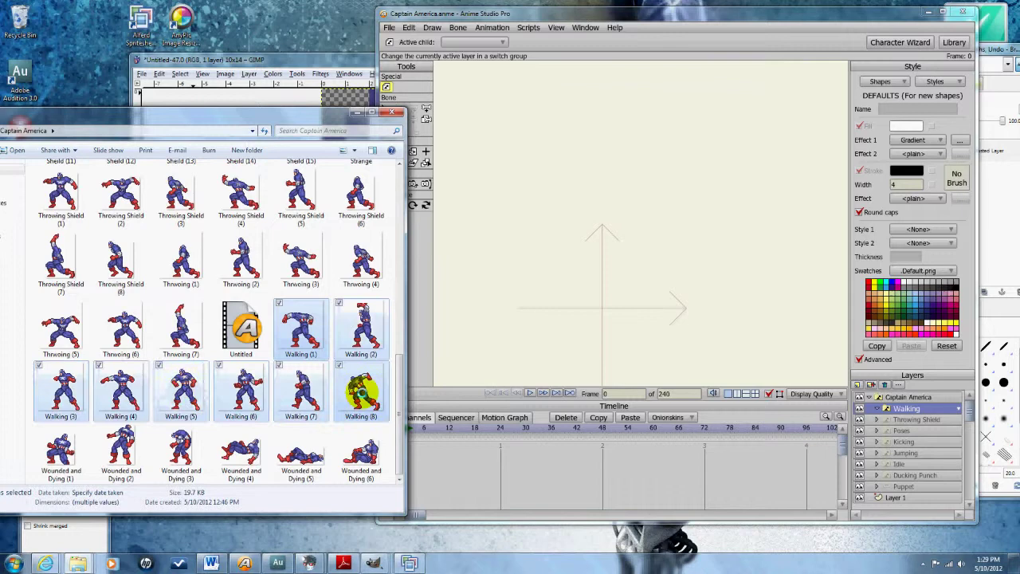
{"action": "left_click_drag", "start_coordinate": [361, 391], "coordinate": [921, 498]}
{"action": "left_click", "coordinate": [878, 408]}
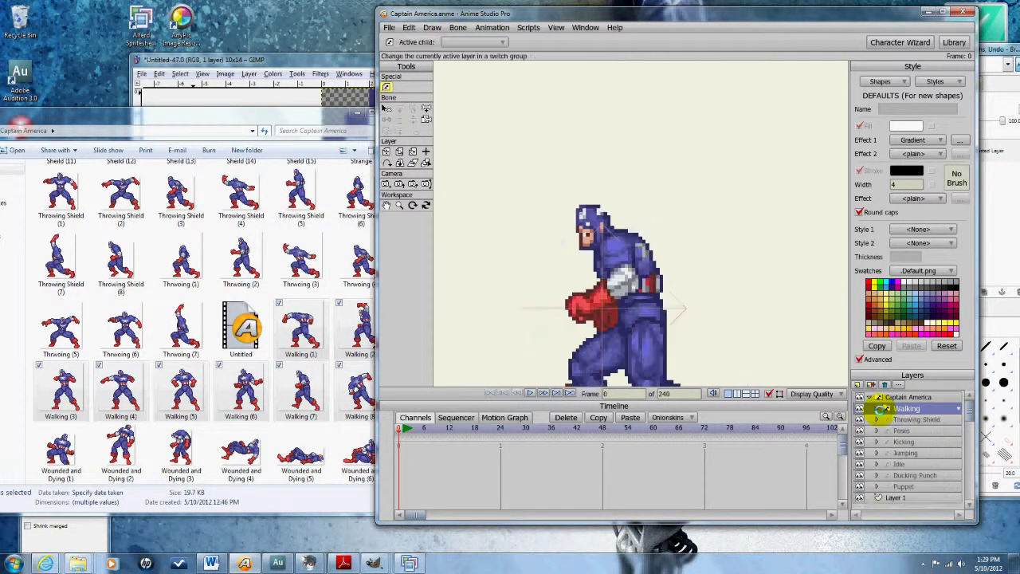
Select the Wounded and Dying (1)–(6) sprite files in the Captain America folder
{"action": "left_click", "coordinate": [356, 451]}
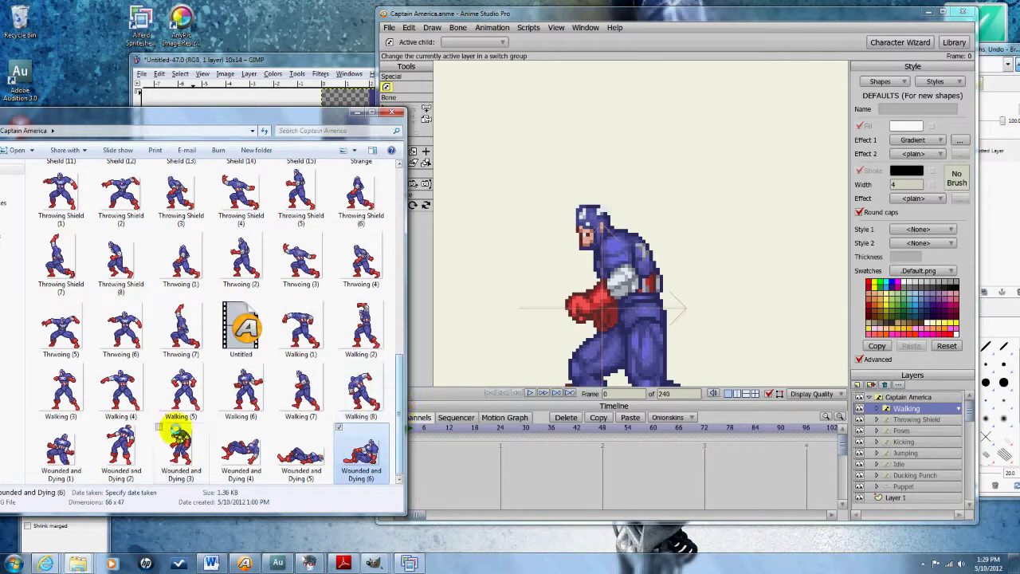
{"action": "left_click", "coordinate": [71, 442], "text": "shift"}
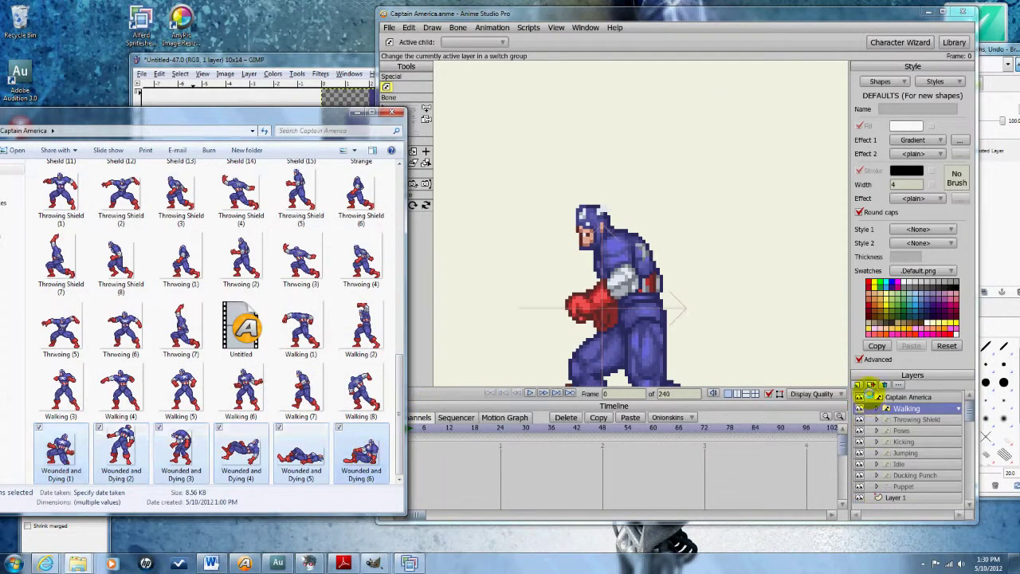
{"action": "left_click", "coordinate": [869, 385]}
{"action": "left_click", "coordinate": [870, 431]}
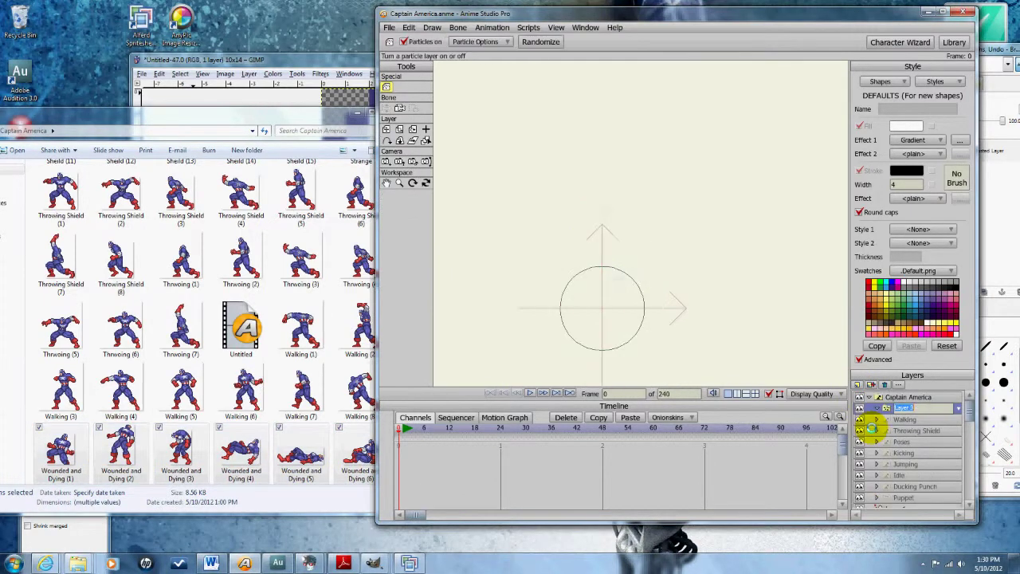
{"action": "left_click", "coordinate": [885, 384]}
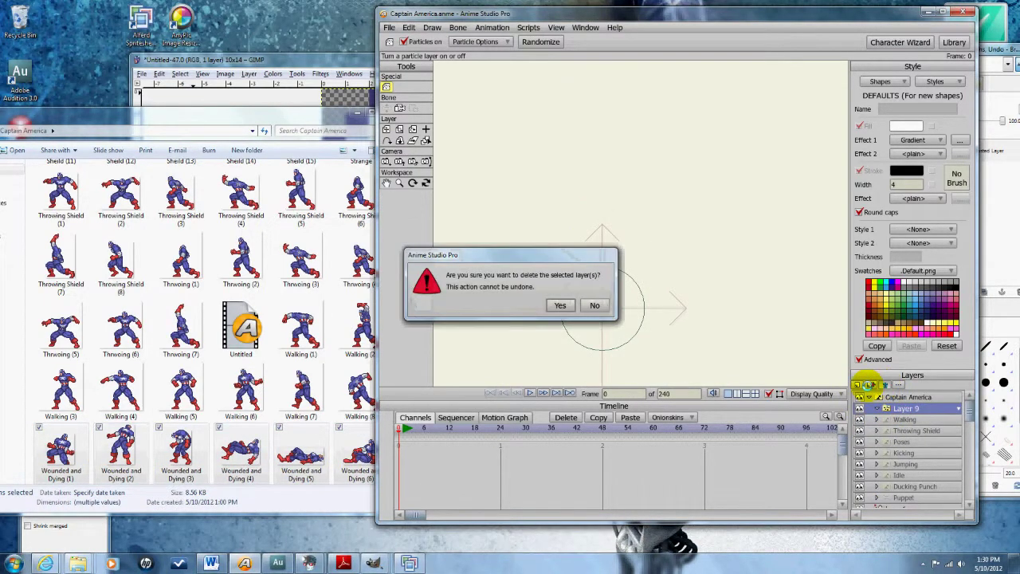
{"action": "key", "text": "Return"}
Add a switch layer named Wounded Dying inside Captain America and fill it with the Wounded and Dying (1)–(6) sprites
{"action": "left_click", "coordinate": [858, 385]}
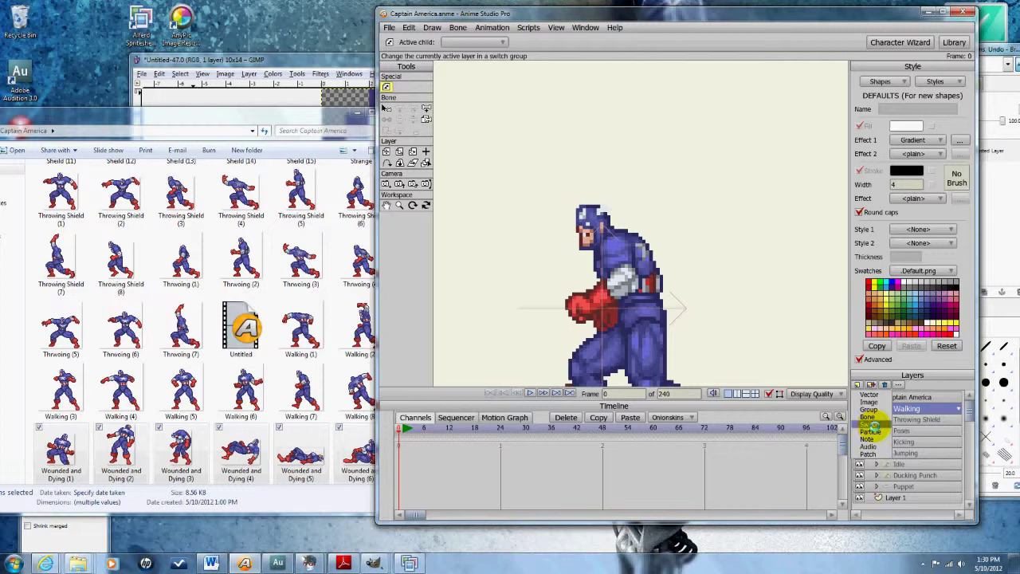
{"action": "left_click", "coordinate": [874, 426]}
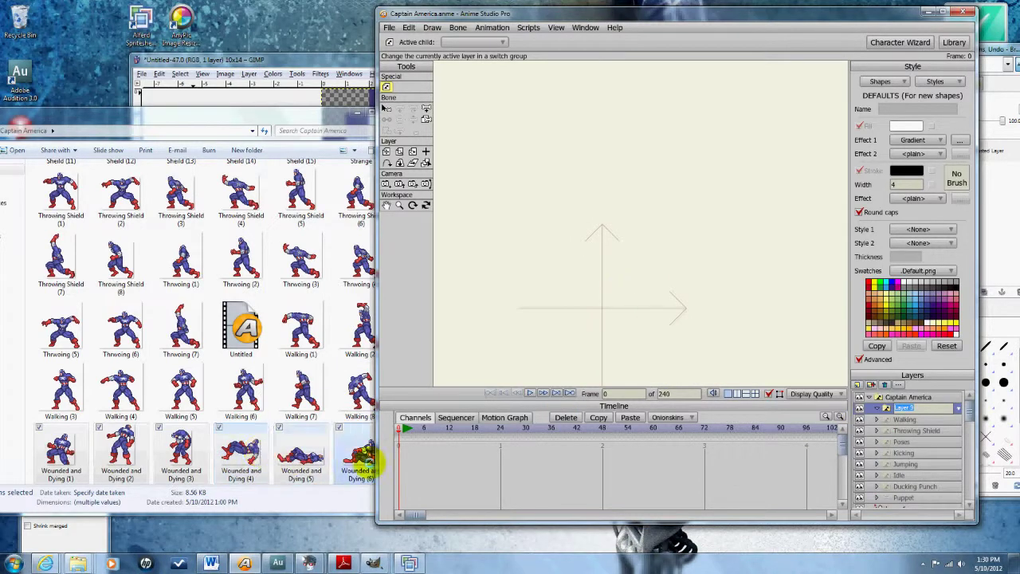
{"action": "left_click", "coordinate": [346, 496]}
{"action": "left_click_drag", "start_coordinate": [400, 461], "coordinate": [900, 408]}
{"action": "left_click", "coordinate": [910, 463], "text": "shift"}
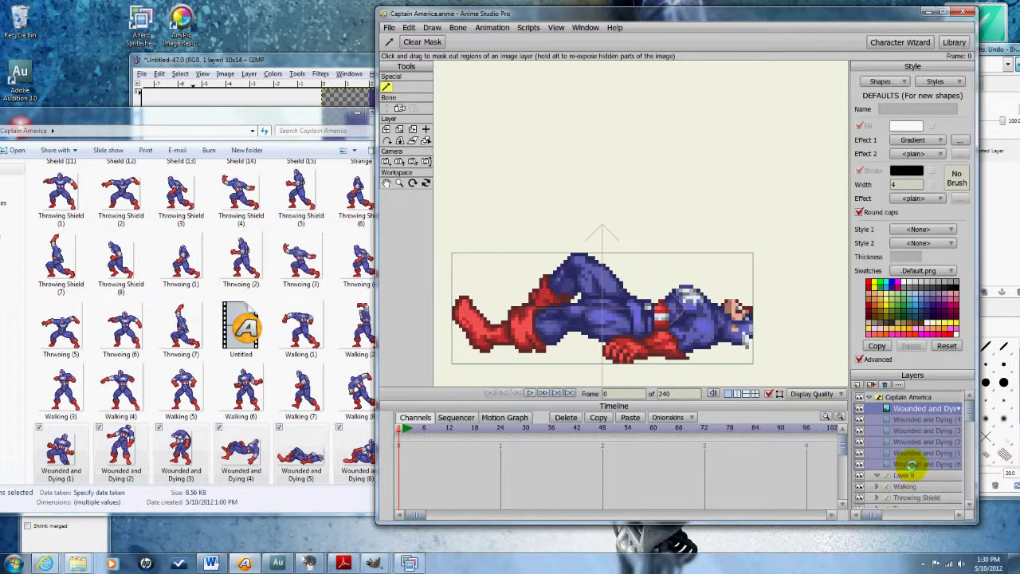
{"action": "left_click_drag", "start_coordinate": [910, 463], "coordinate": [907, 476]}
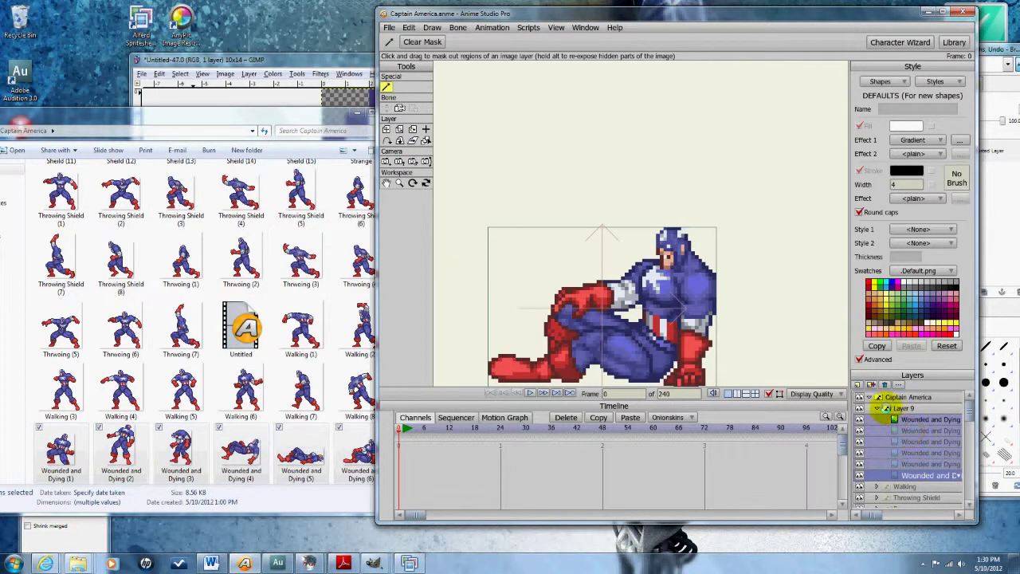
{"action": "left_click", "coordinate": [877, 408]}
{"action": "left_click", "coordinate": [899, 408]}
{"action": "left_click", "coordinate": [896, 385]}
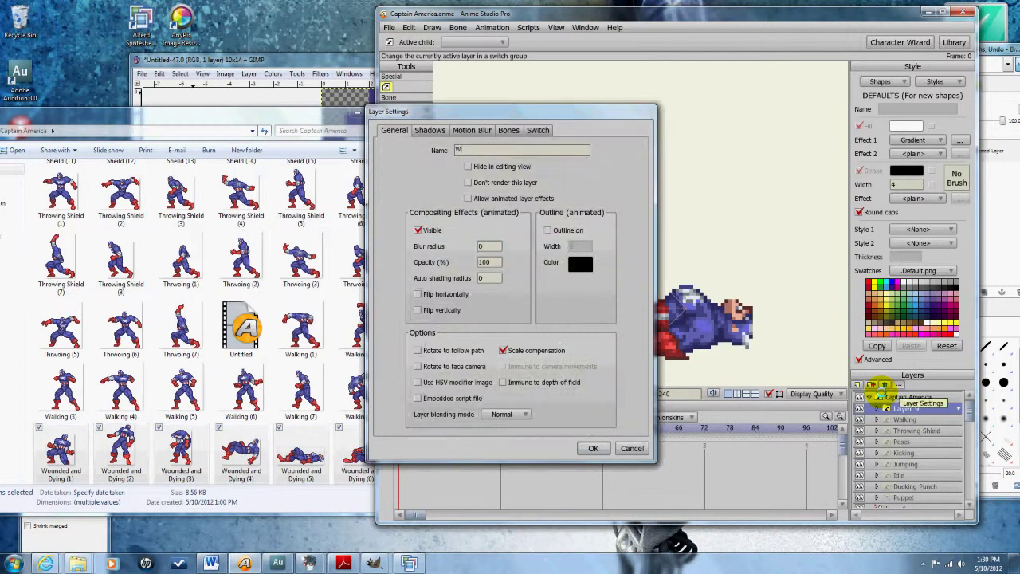
{"action": "type", "text": "Wounded Dying"}
{"action": "key", "text": "Return"}
Switch the Wounded Dying layer's active sprite to Wounded and Dying (1) and on to Wounded and Dying (2)
{"action": "left_click", "coordinate": [878, 407]}
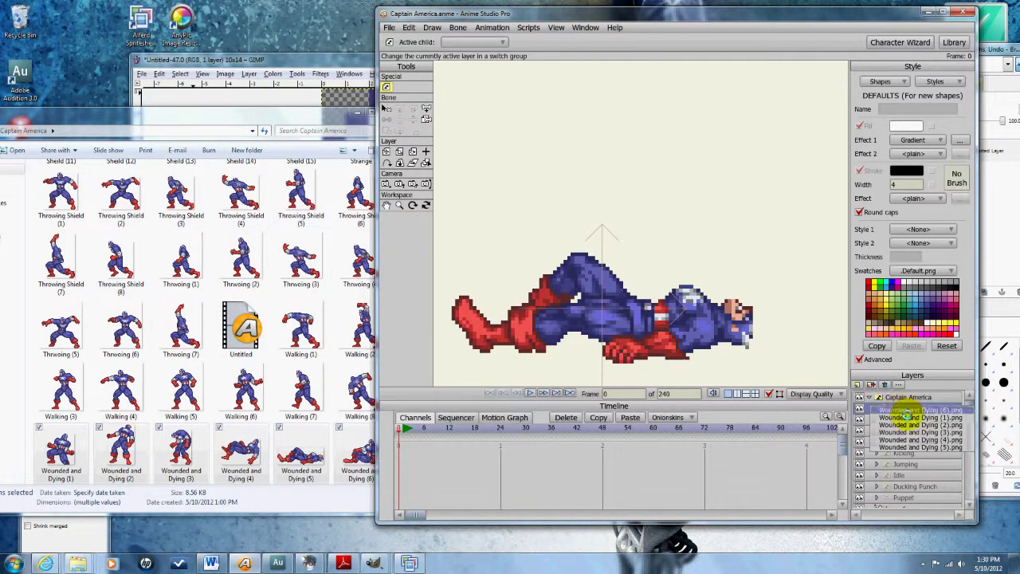
{"action": "left_click", "coordinate": [909, 417]}
{"action": "right_click", "coordinate": [910, 409]}
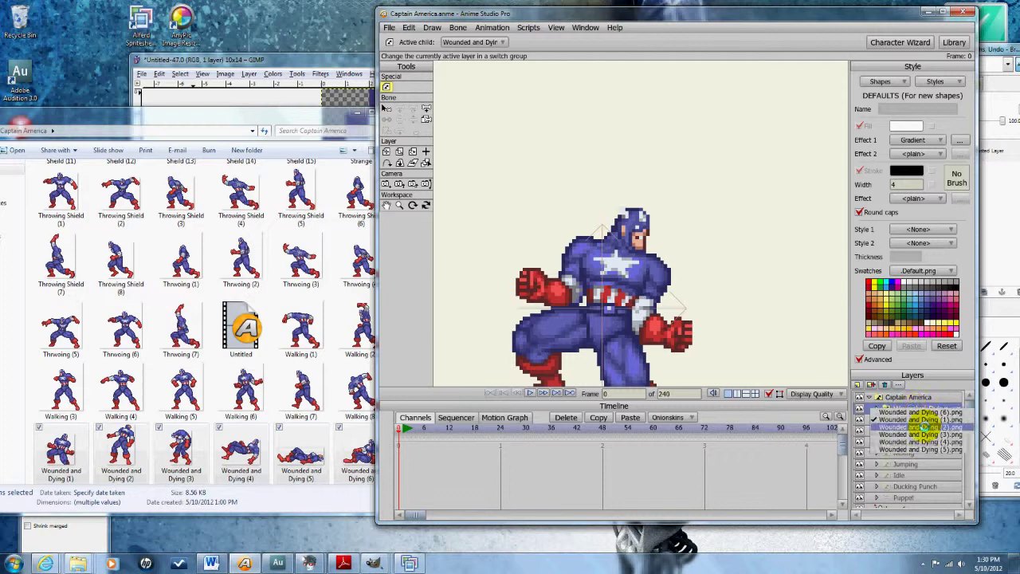
{"action": "left_click", "coordinate": [923, 428]}
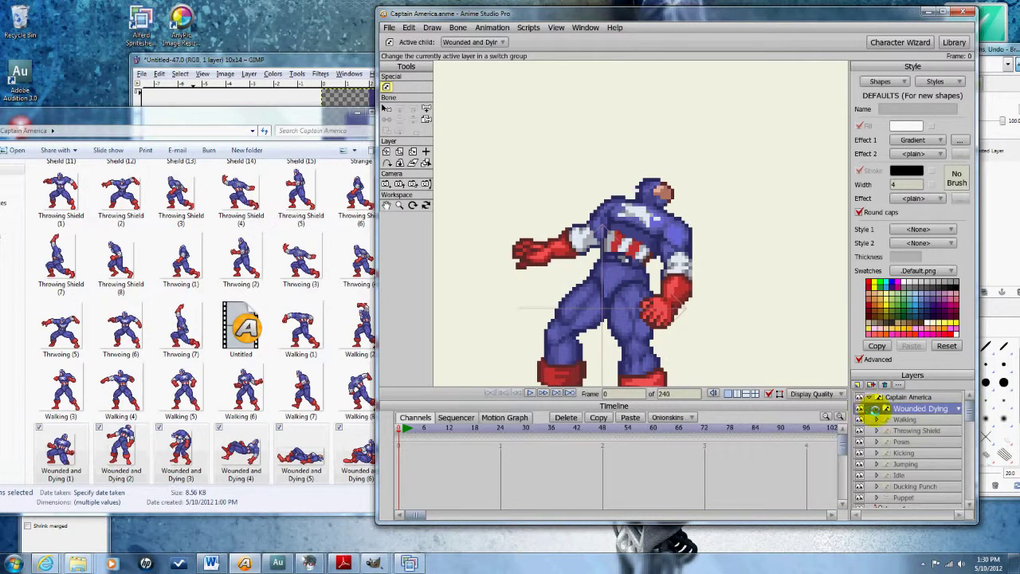
Move the Puppet layer to the top of the Captain America group, above Wounded Dying
{"action": "left_click", "coordinate": [386, 152]}
{"action": "left_click", "coordinate": [909, 397]}
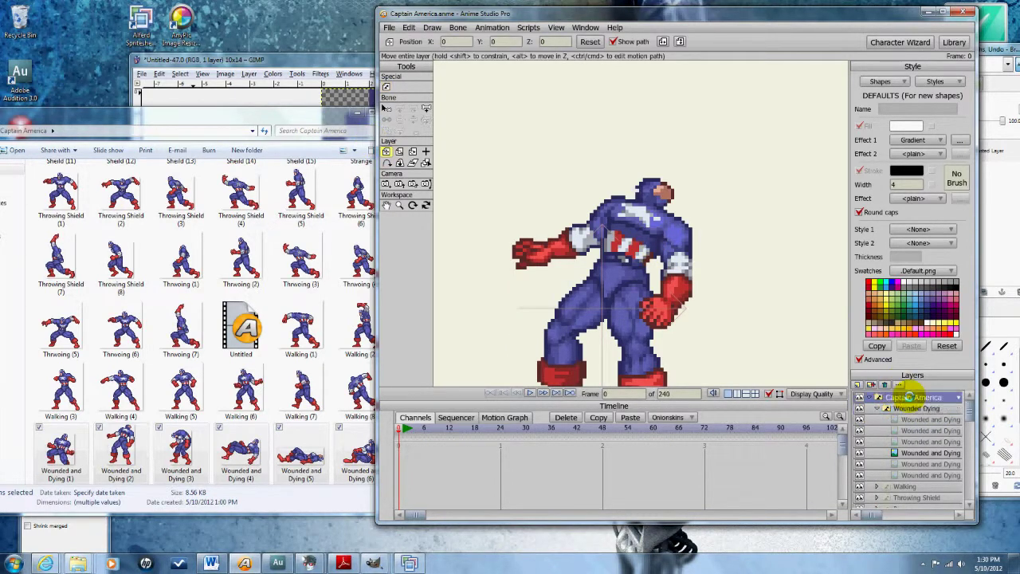
{"action": "left_click", "coordinate": [876, 408]}
{"action": "scroll", "coordinate": [927, 484], "scroll_direction": "down", "scroll_amount": 2}
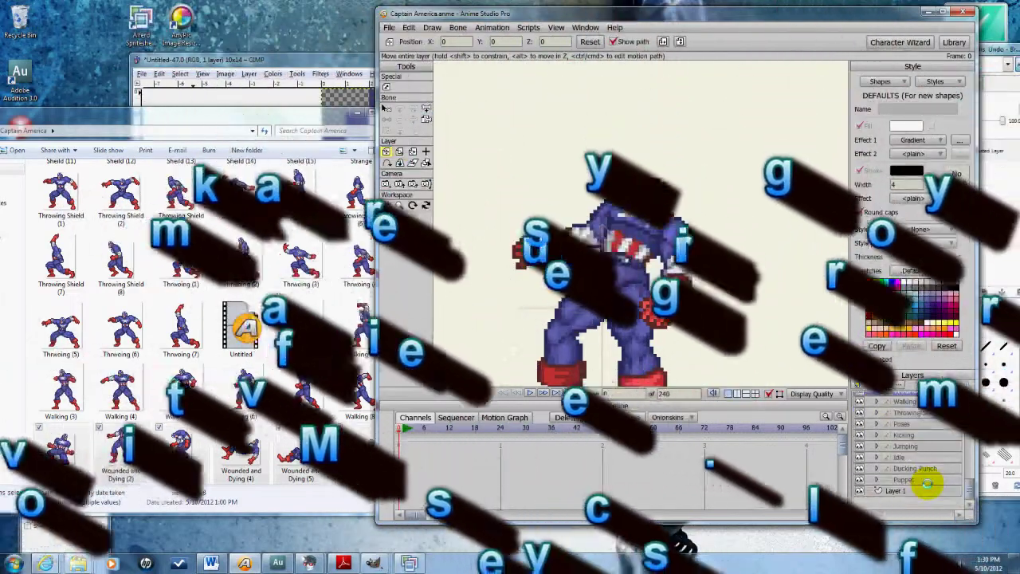
{"action": "left_click", "coordinate": [911, 479]}
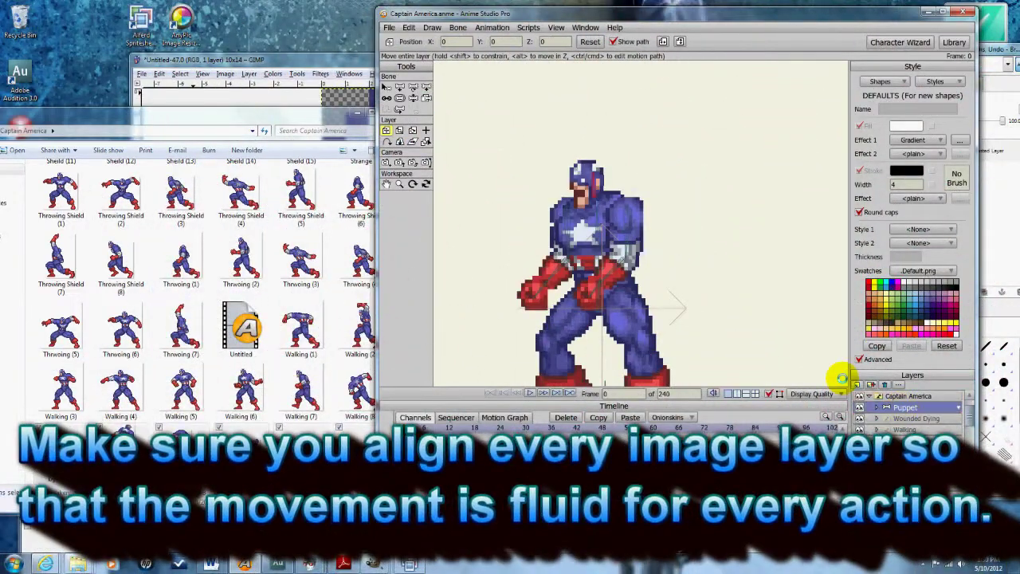
Widen the program window and move the Wounded Dying layer down to line its feet up with the Puppet's foot level
{"action": "scroll", "coordinate": [718, 319], "scroll_direction": "up", "scroll_amount": 5}
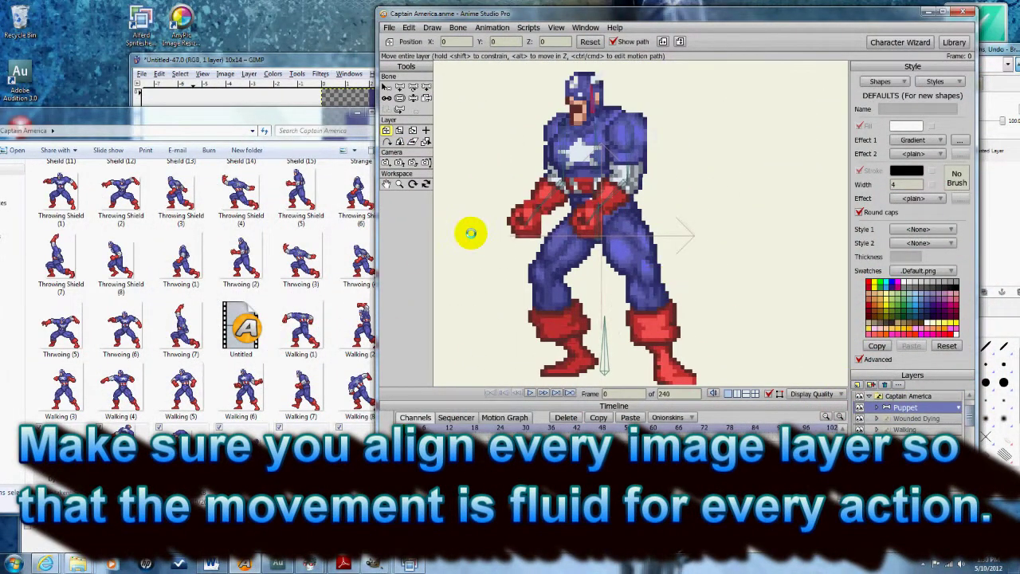
{"action": "left_click_drag", "start_coordinate": [378, 260], "coordinate": [240, 257]}
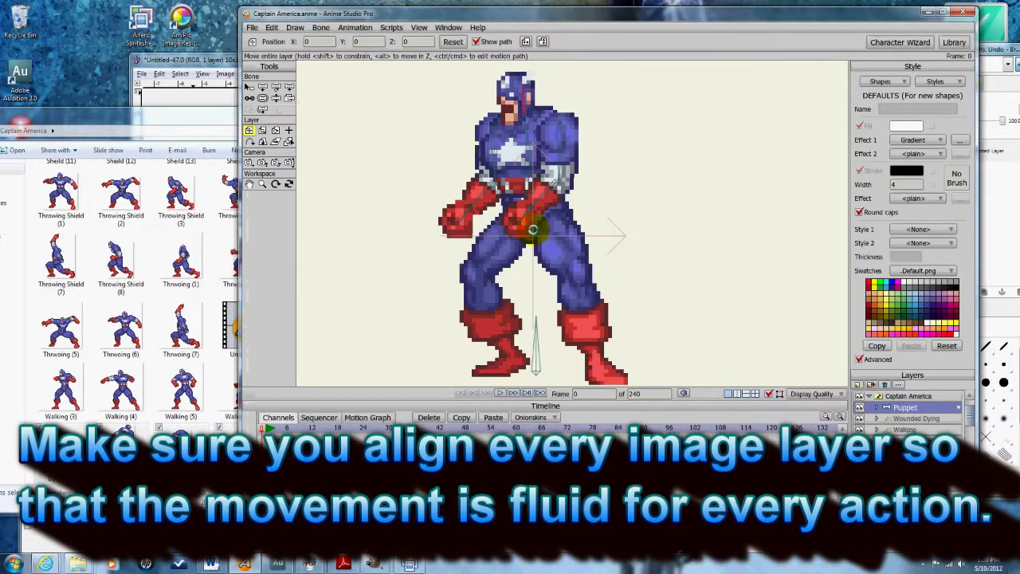
{"action": "scroll", "coordinate": [550, 219], "scroll_direction": "up", "scroll_amount": 2}
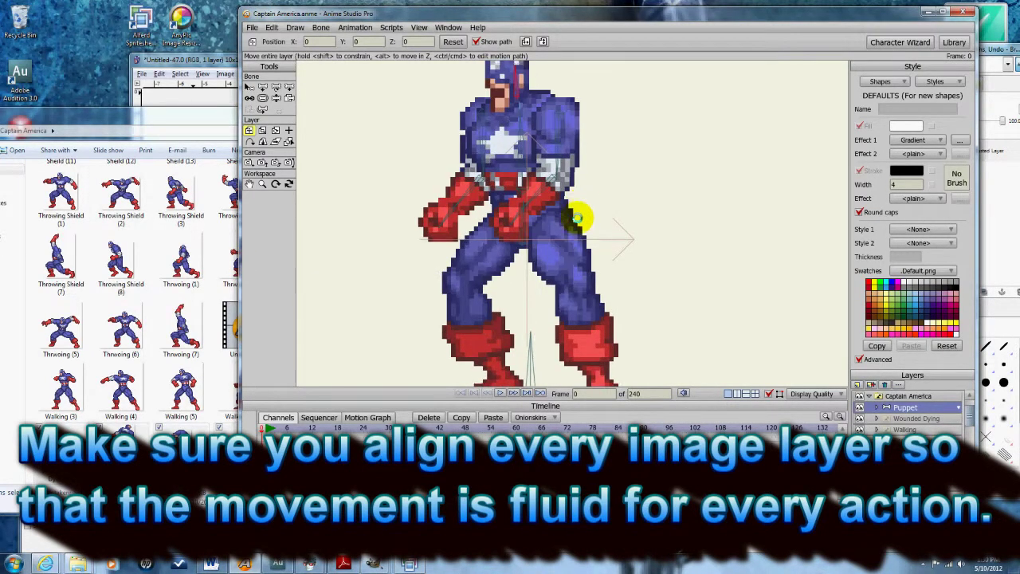
{"action": "scroll", "coordinate": [668, 328], "scroll_direction": "down", "scroll_amount": 2}
{"action": "scroll", "coordinate": [583, 234], "scroll_direction": "up", "scroll_amount": 1}
{"action": "scroll", "coordinate": [594, 216], "scroll_direction": "down", "scroll_amount": 2}
{"action": "scroll", "coordinate": [603, 237], "scroll_direction": "up", "scroll_amount": 3}
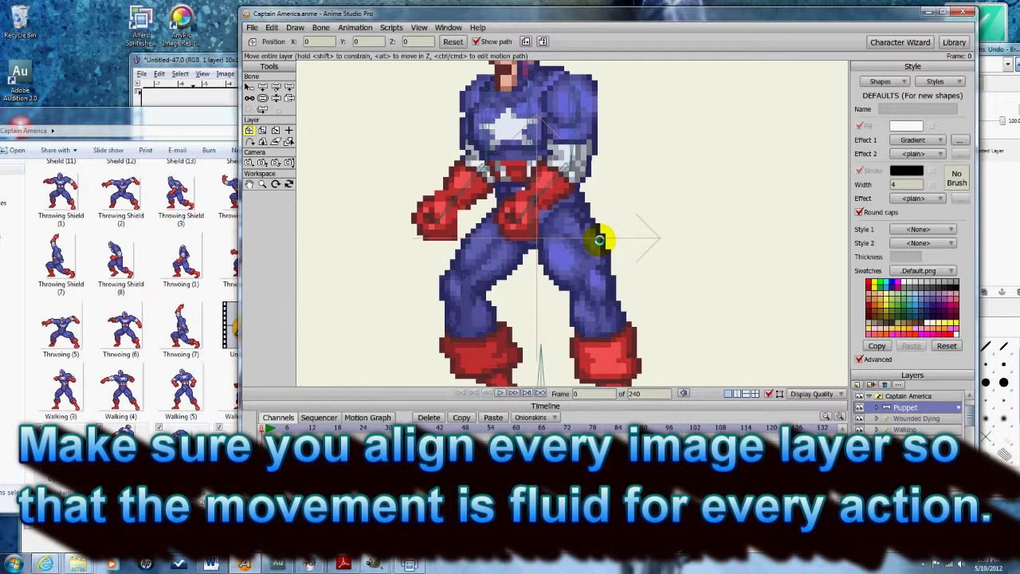
{"action": "scroll", "coordinate": [599, 239], "scroll_direction": "up", "scroll_amount": 4}
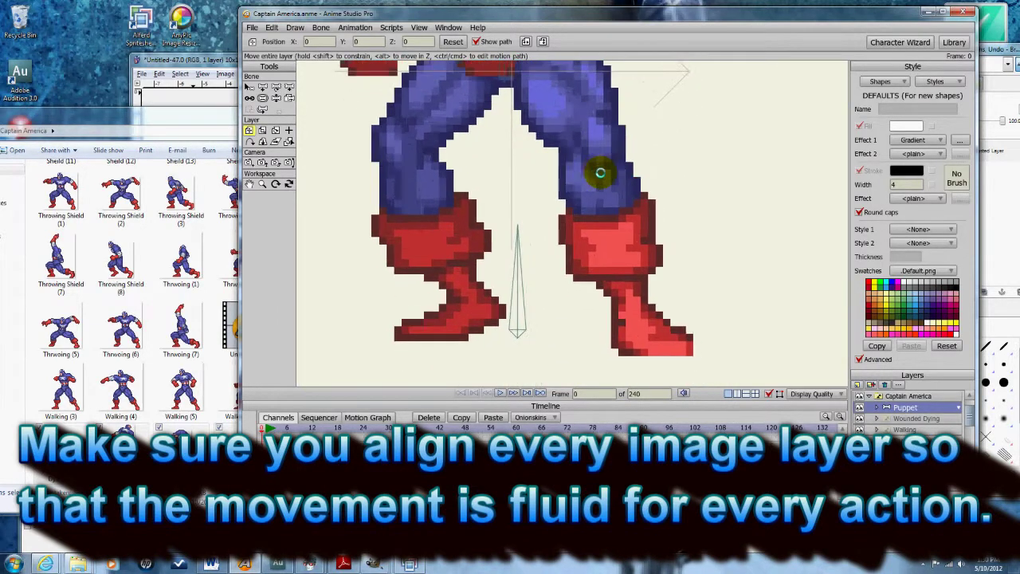
{"action": "left_click_drag", "start_coordinate": [600, 173], "coordinate": [606, 204]}
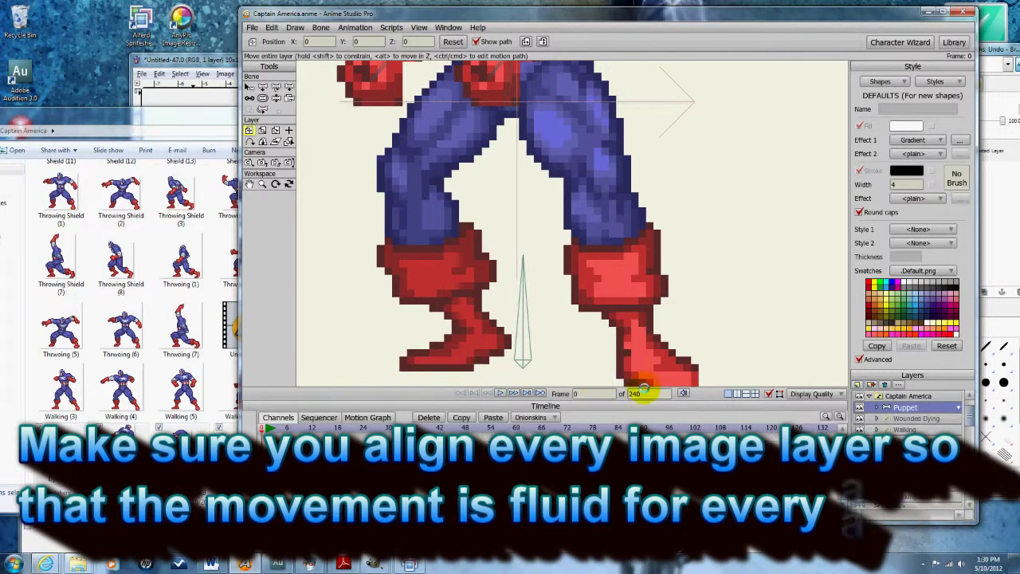
{"action": "left_click", "coordinate": [925, 419]}
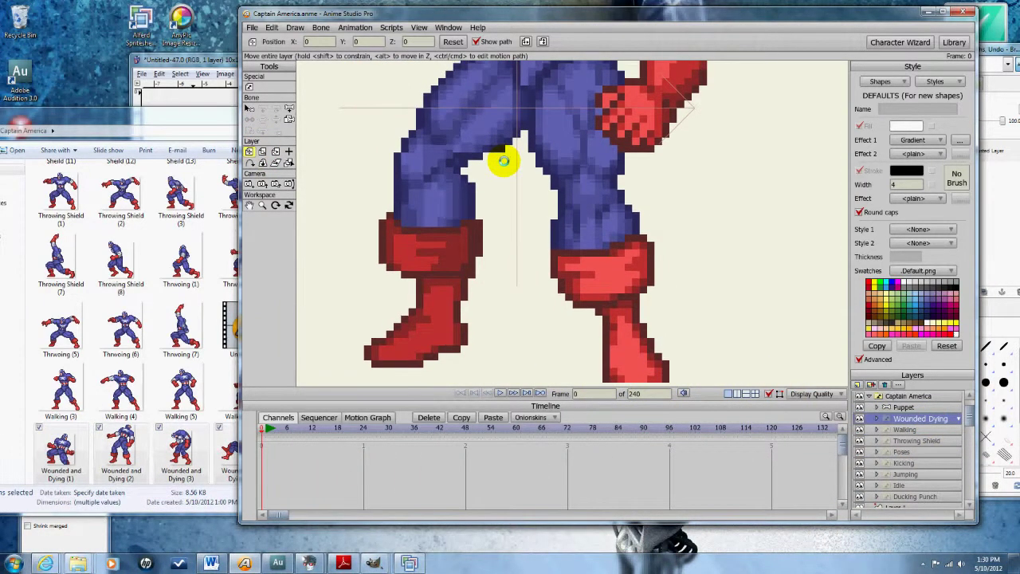
{"action": "left_click_drag", "start_coordinate": [505, 158], "coordinate": [504, 164]}
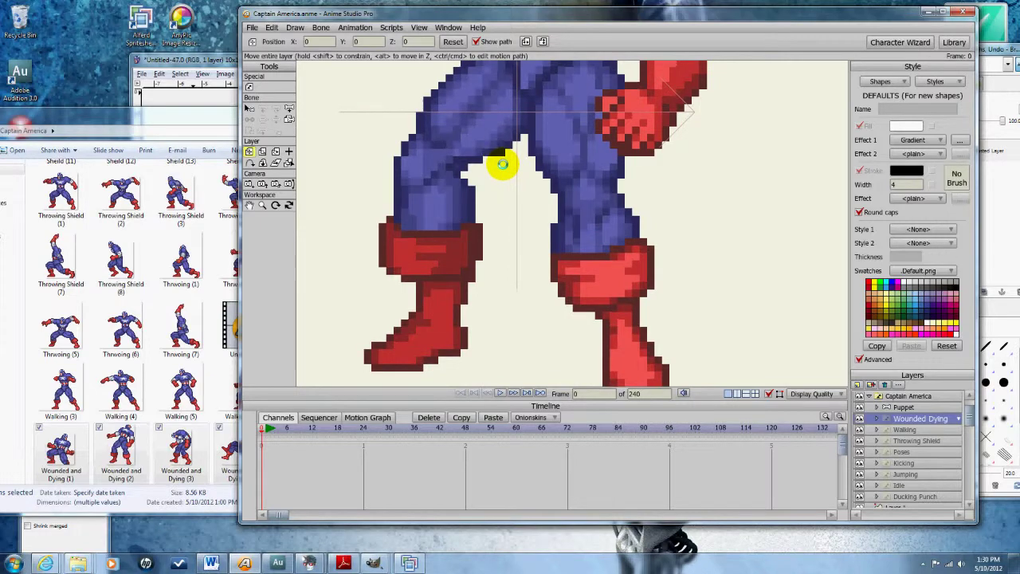
Move the Walking and Throwing Shield layers down to line their feet up with the Puppet's foot level
{"action": "left_click", "coordinate": [921, 431]}
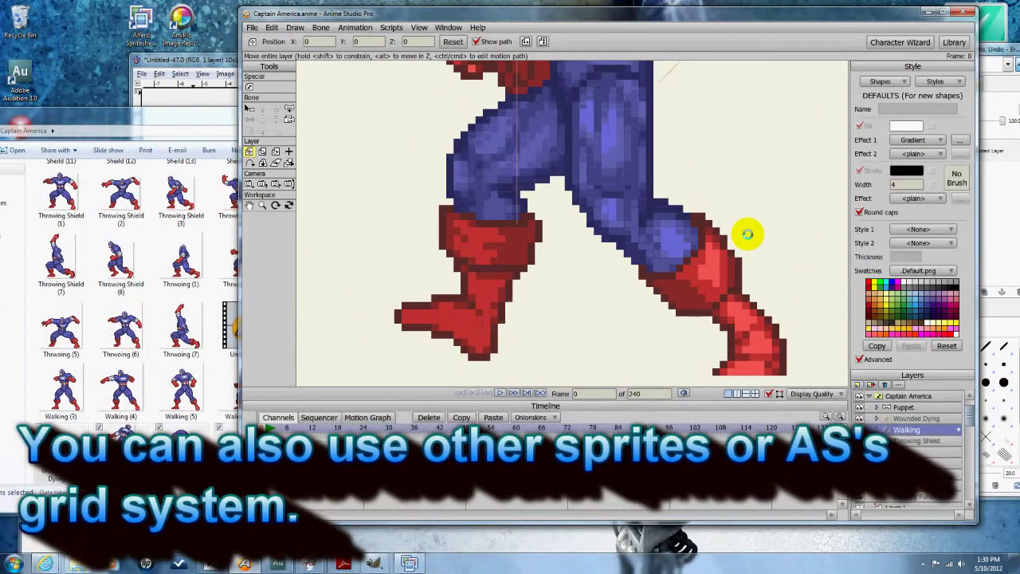
{"action": "left_click_drag", "start_coordinate": [747, 234], "coordinate": [747, 241]}
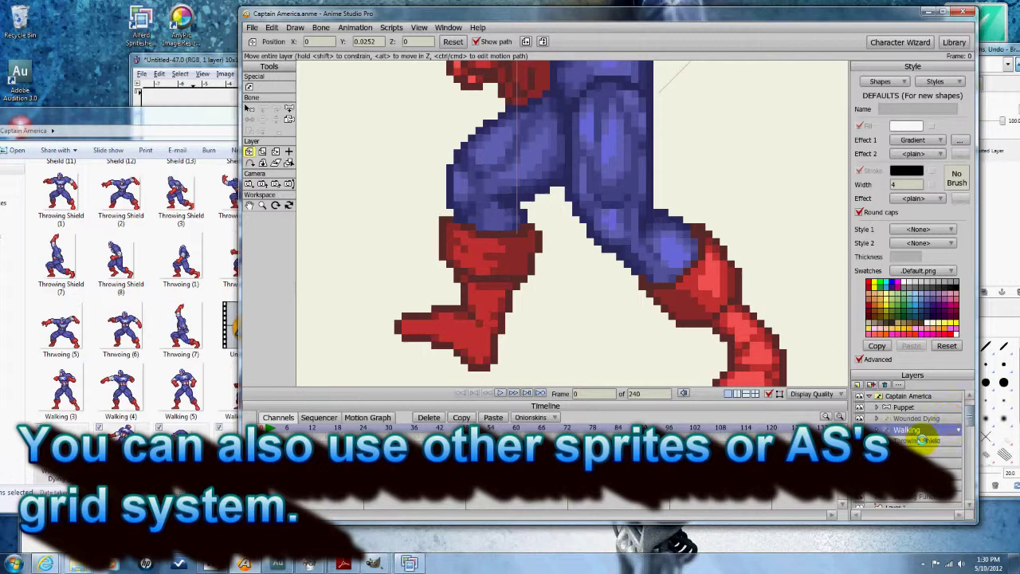
{"action": "left_click", "coordinate": [922, 440]}
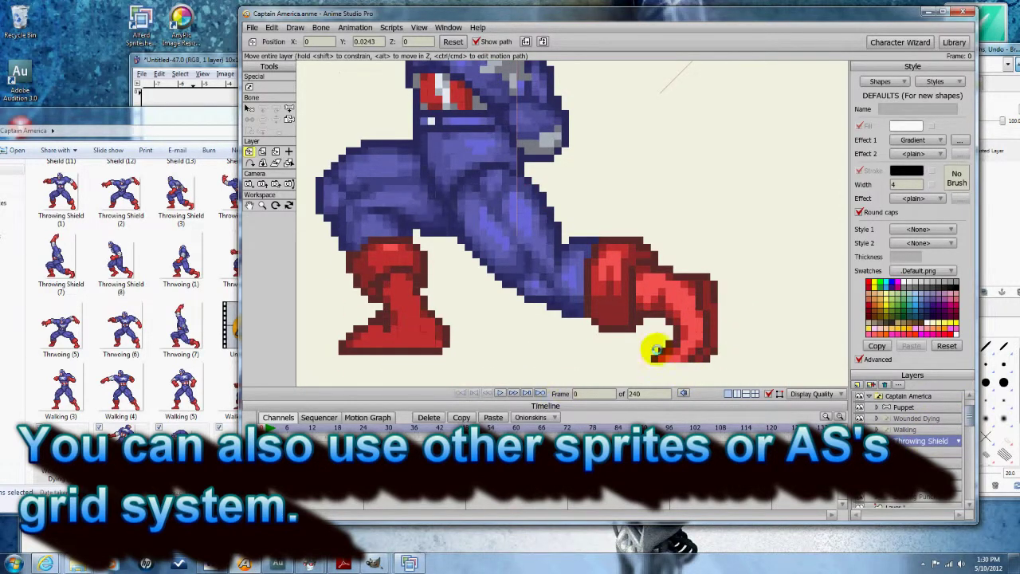
{"action": "left_click_drag", "start_coordinate": [656, 343], "coordinate": [660, 363]}
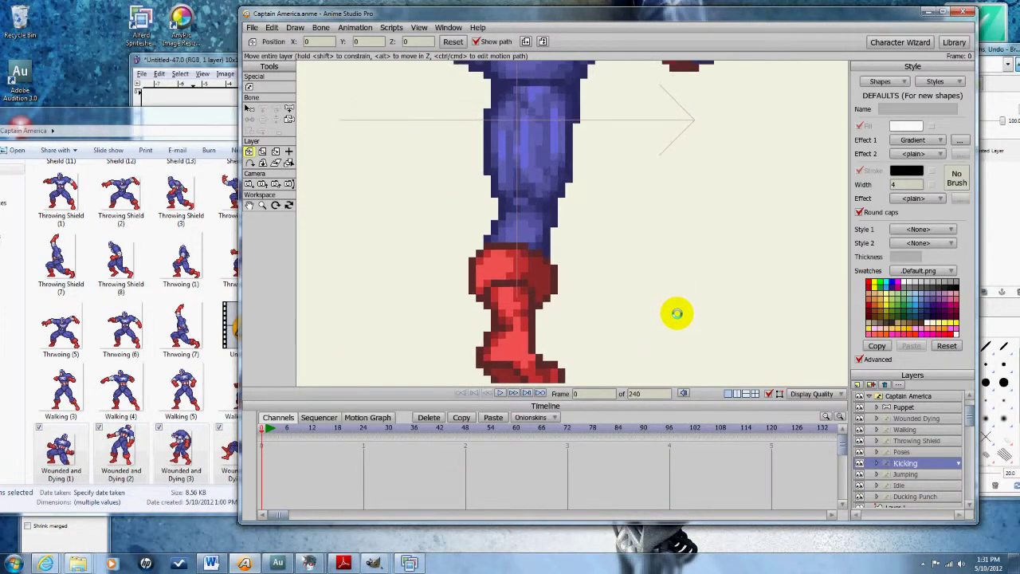
Move the Kicking and Jumping layers down to line their feet up with the Puppet's foot level
{"action": "left_click_drag", "start_coordinate": [677, 313], "coordinate": [676, 317]}
{"action": "left_click", "coordinate": [899, 474]}
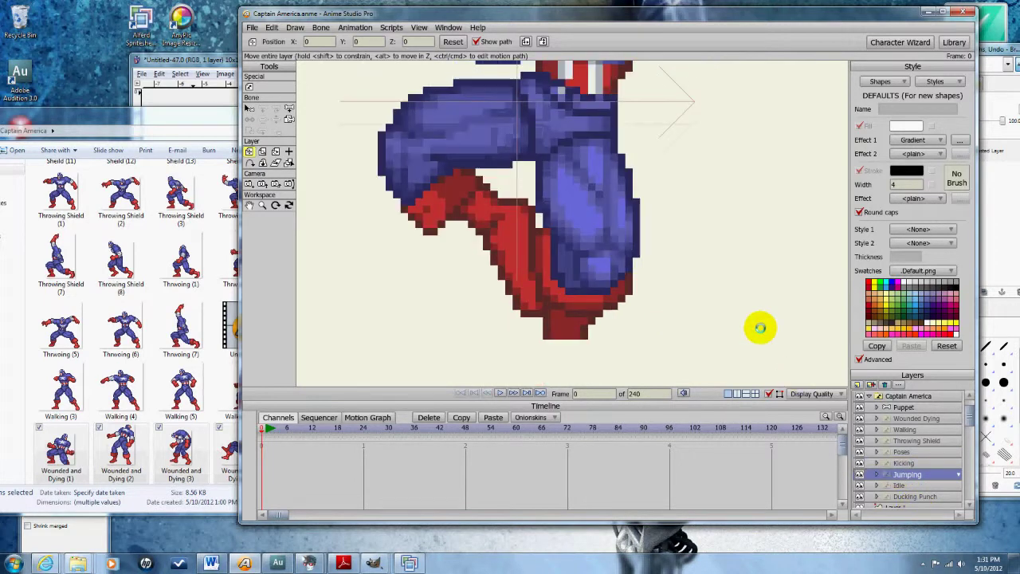
{"action": "left_click_drag", "start_coordinate": [761, 328], "coordinate": [753, 371]}
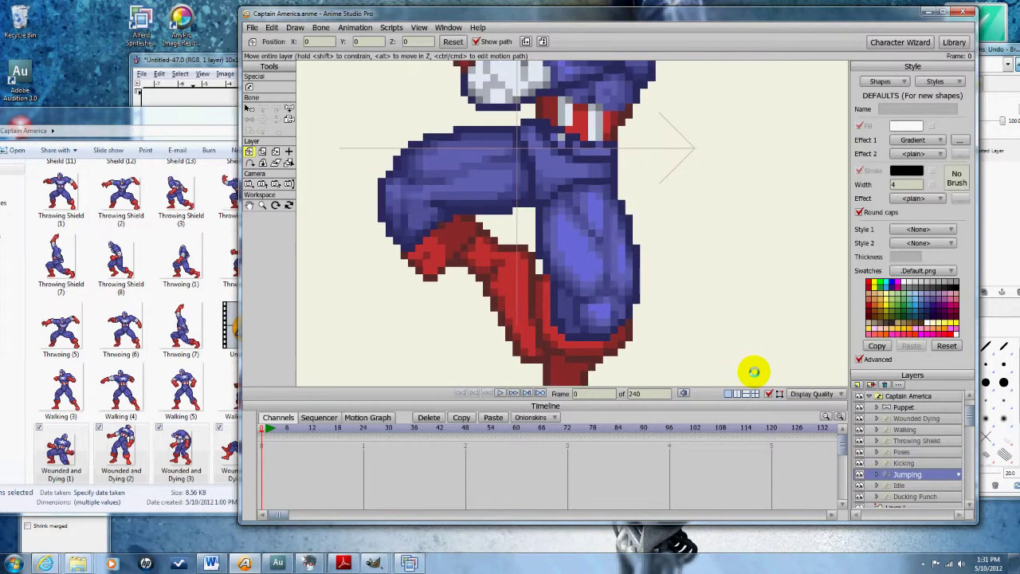
Move the Idle and Ducking Punch layers down to line their feet up with the Puppet's foot level
{"action": "left_click", "coordinate": [899, 485]}
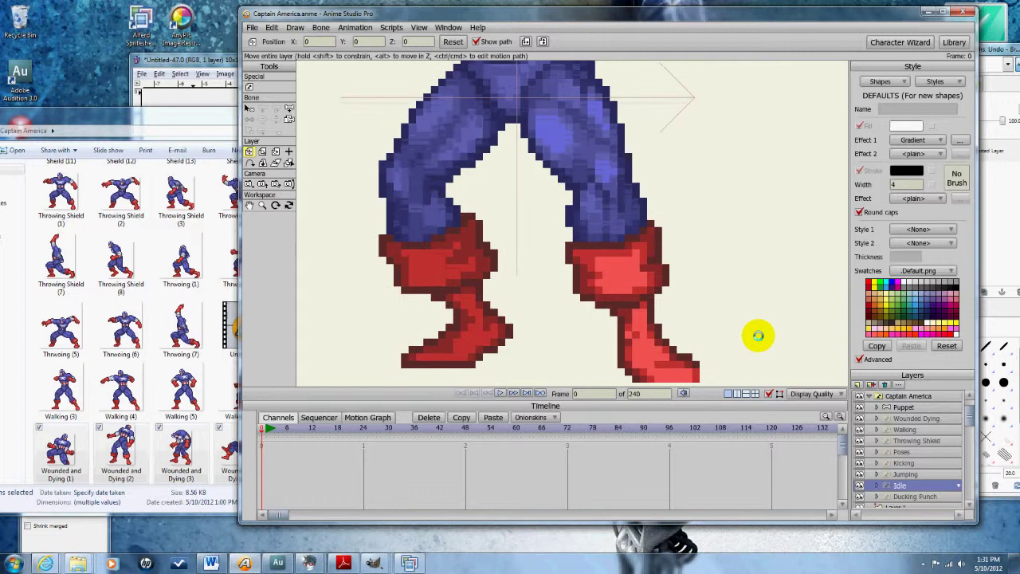
{"action": "left_click_drag", "start_coordinate": [760, 335], "coordinate": [775, 379]}
{"action": "left_click", "coordinate": [919, 497]}
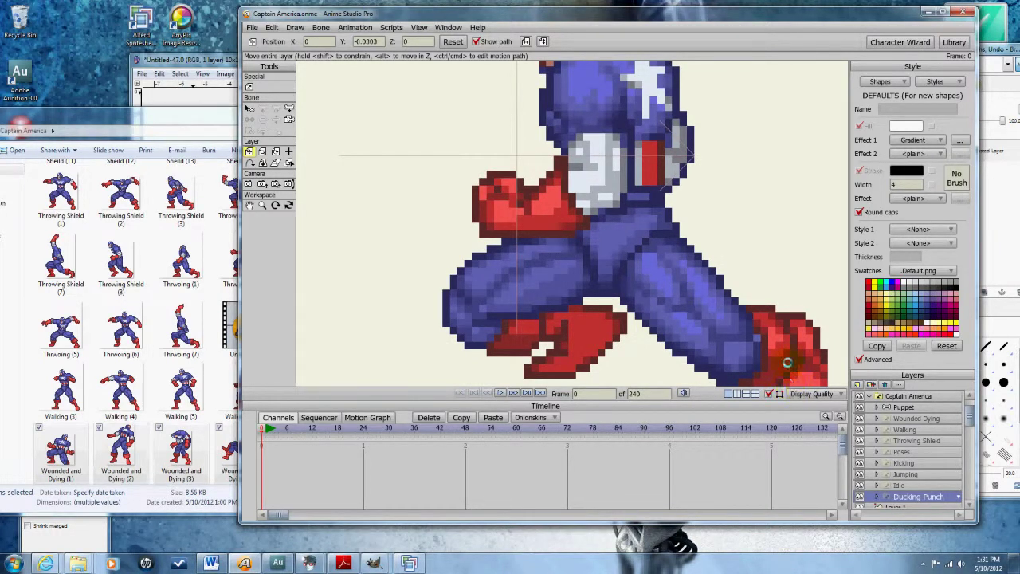
Switch through the action layers from Ducking Punch up to Puppet and compare their foot levels with the whole figure in view
{"action": "scroll", "coordinate": [913, 488], "scroll_direction": "down", "scroll_amount": 1}
{"action": "scroll", "coordinate": [692, 297], "scroll_direction": "down", "scroll_amount": 5}
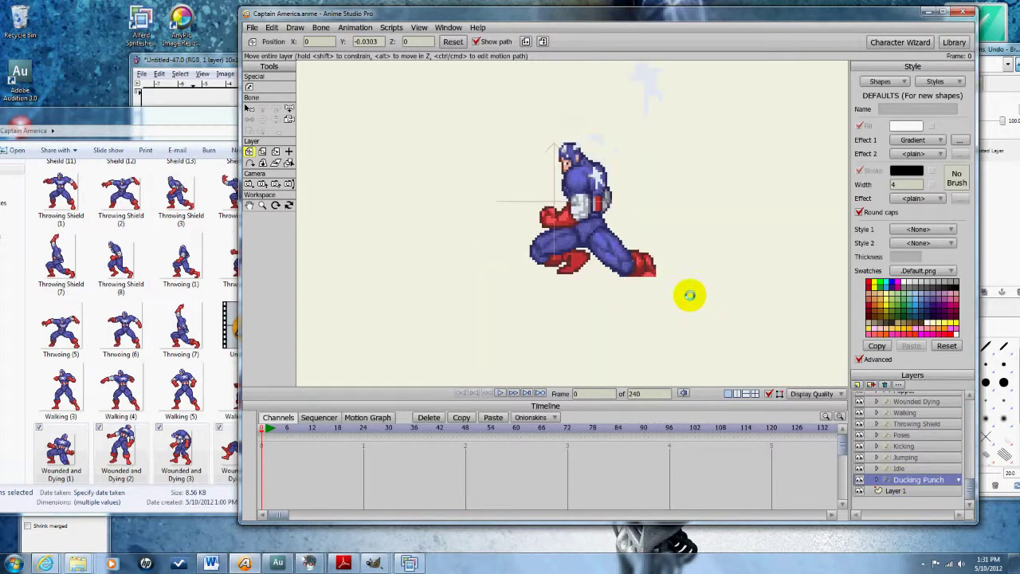
{"action": "left_click_drag", "start_coordinate": [690, 295], "coordinate": [662, 311]}
{"action": "left_click", "coordinate": [911, 470]}
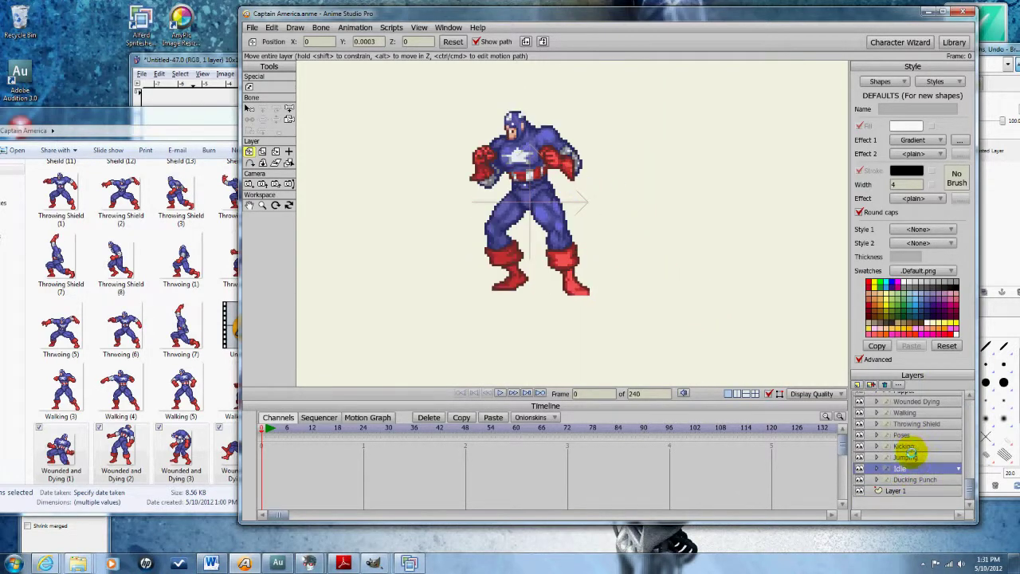
{"action": "left_click", "coordinate": [909, 458]}
{"action": "left_click", "coordinate": [908, 469]}
{"action": "left_click", "coordinate": [912, 479]}
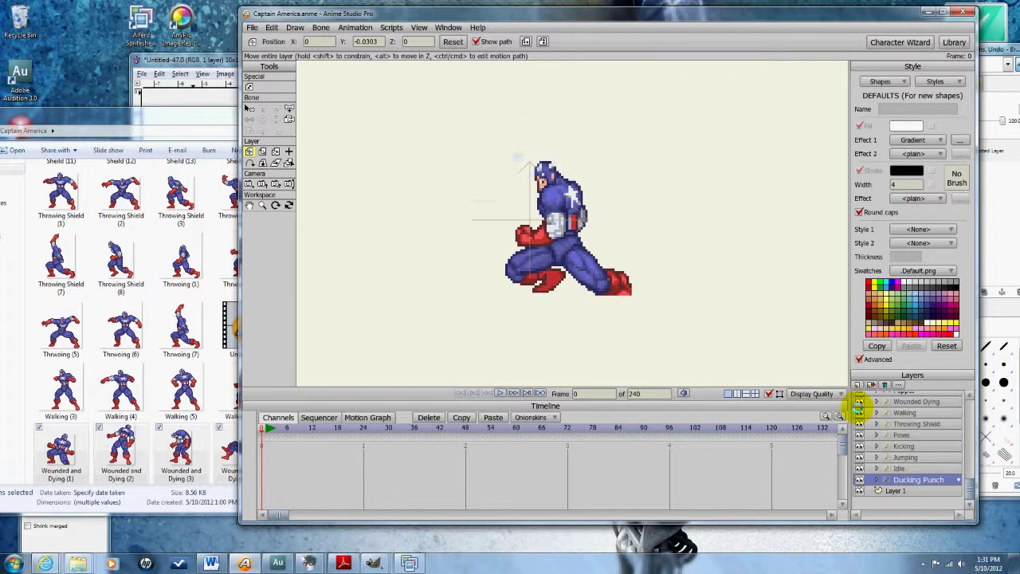
{"action": "left_click", "coordinate": [909, 469]}
{"action": "left_click", "coordinate": [913, 479]}
{"action": "left_click", "coordinate": [909, 469]}
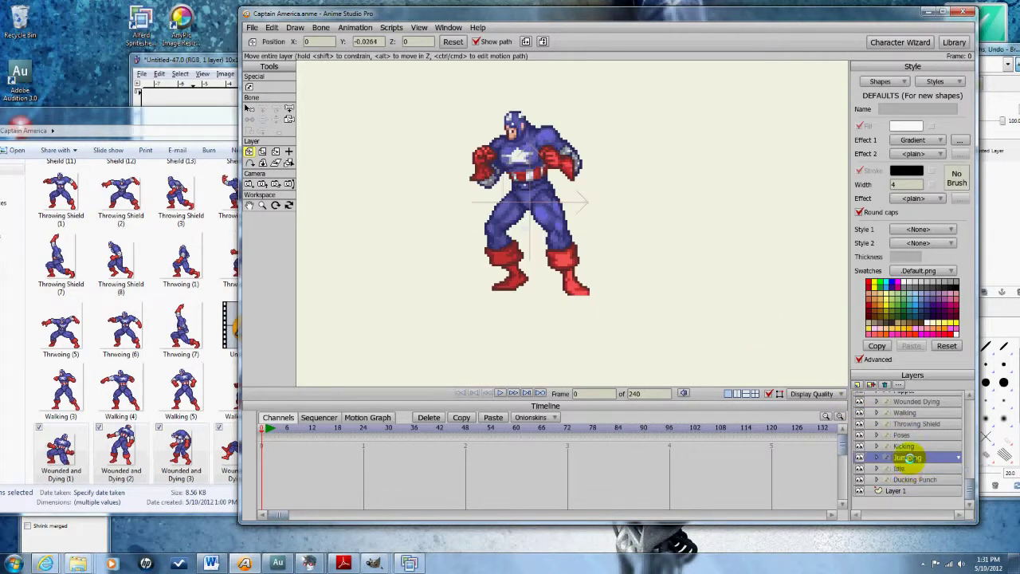
{"action": "left_click", "coordinate": [909, 457]}
{"action": "left_click", "coordinate": [909, 447]}
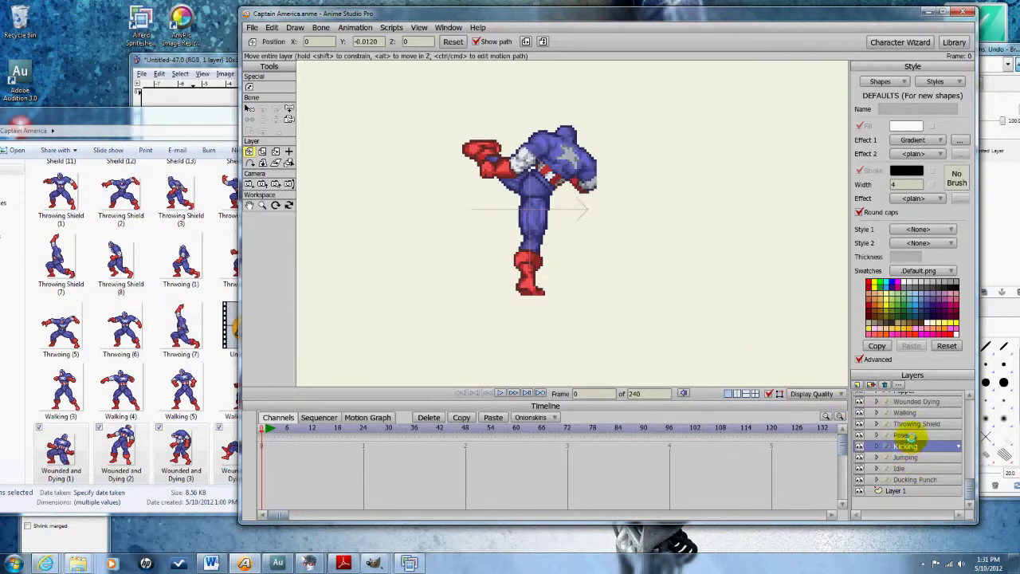
{"action": "left_click", "coordinate": [909, 435]}
{"action": "left_click", "coordinate": [910, 424]}
{"action": "scroll", "coordinate": [911, 423], "scroll_direction": "up", "scroll_amount": 1}
{"action": "left_click", "coordinate": [912, 430]}
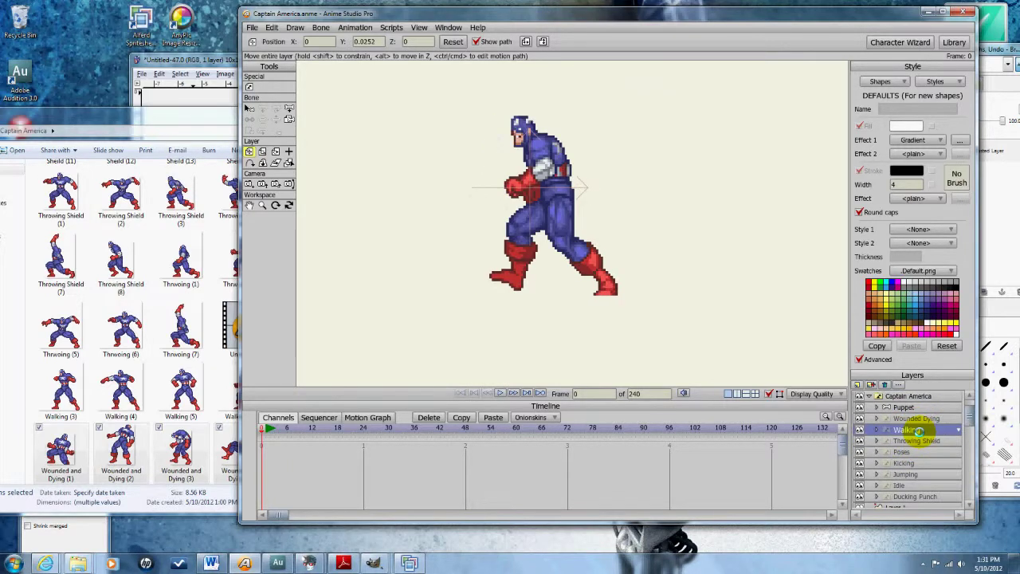
{"action": "left_click", "coordinate": [921, 419]}
{"action": "left_click", "coordinate": [918, 407]}
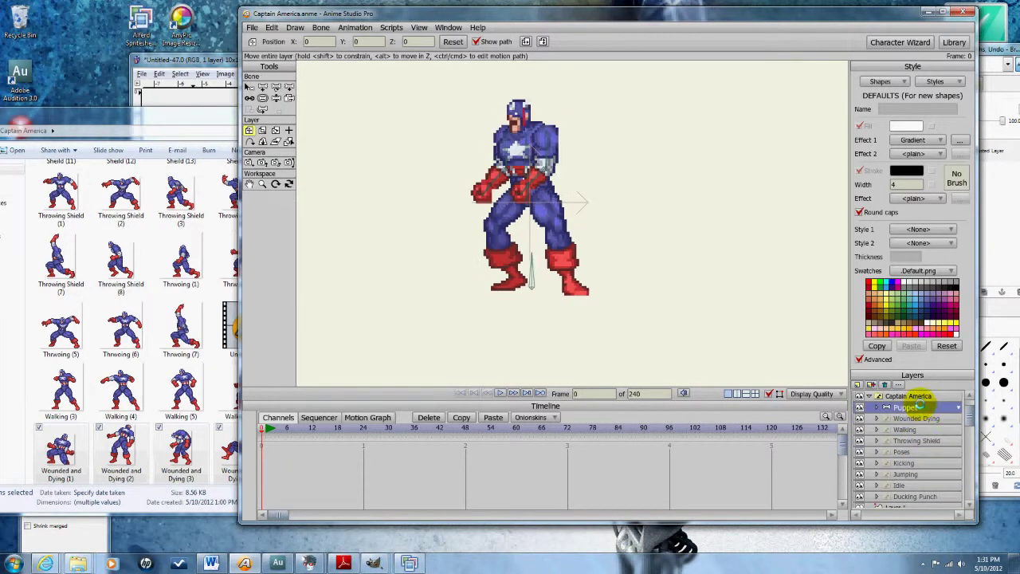
{"action": "left_click_drag", "start_coordinate": [639, 207], "coordinate": [674, 302]}
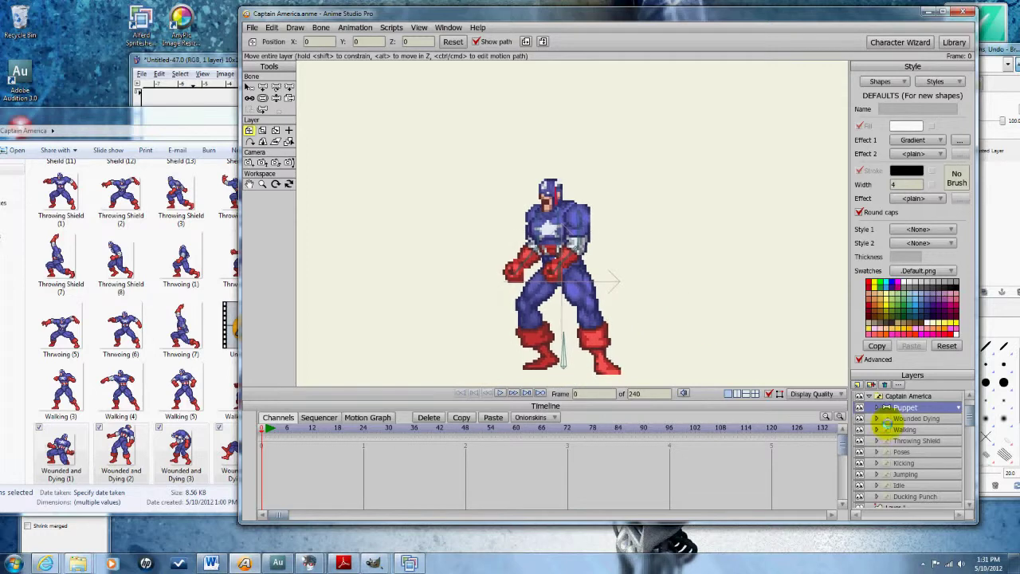
Delete the leftover Layer 1 below the Captain America group and save the project
{"action": "scroll", "coordinate": [911, 467], "scroll_direction": "down", "scroll_amount": 2}
{"action": "left_click", "coordinate": [900, 490]}
{"action": "left_click", "coordinate": [884, 385]}
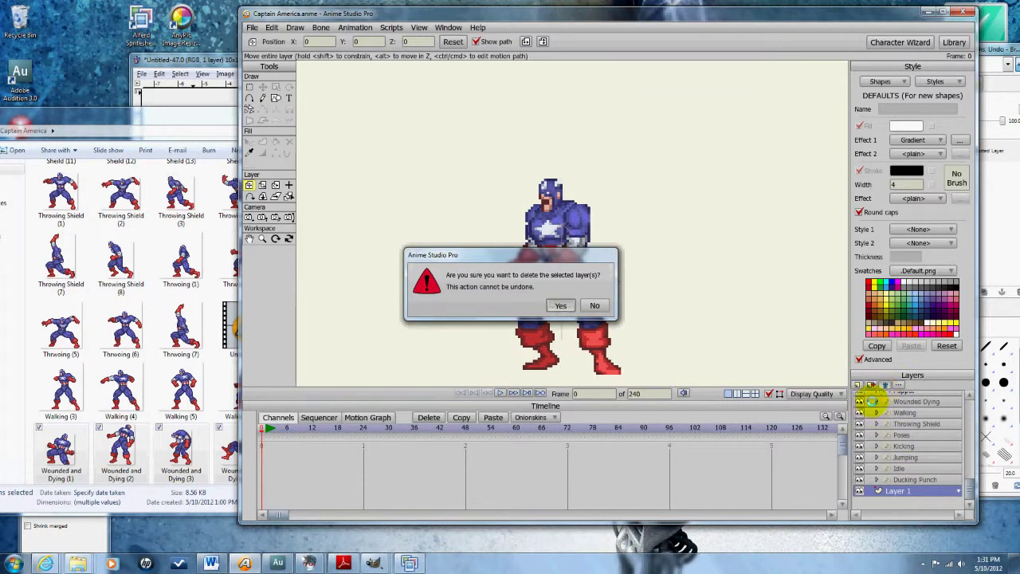
{"action": "key", "text": "Return"}
{"action": "scroll", "coordinate": [904, 446], "scroll_direction": "up", "scroll_amount": 1}
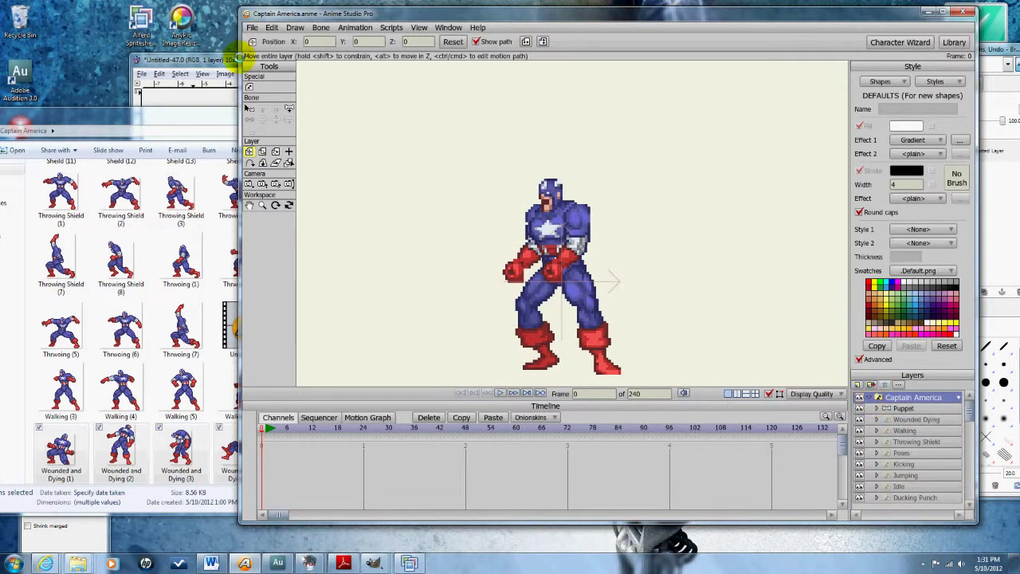
{"action": "left_click", "coordinate": [252, 27]}
{"action": "left_click", "coordinate": [267, 101]}
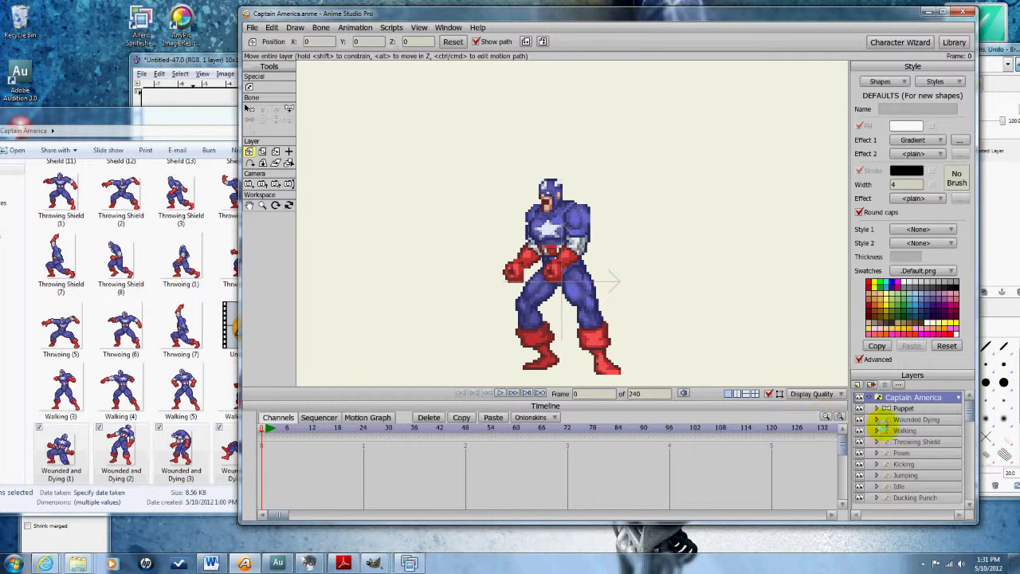
Expand the Wounded Dying layer and move its first sprite, the lying figure, down to the foot level of the Idle layer
{"action": "left_click", "coordinate": [877, 420]}
{"action": "left_click", "coordinate": [896, 431]}
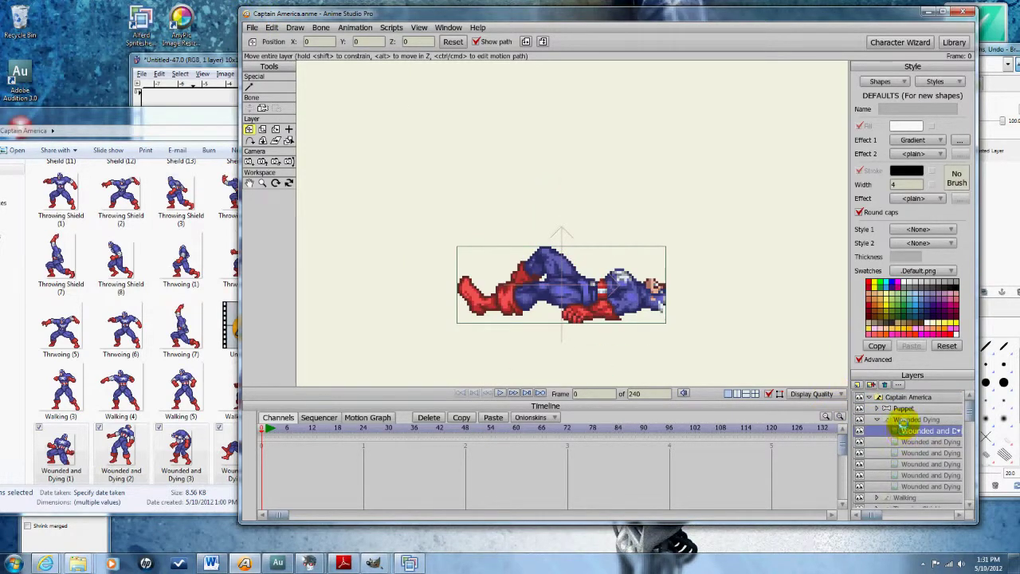
{"action": "scroll", "coordinate": [907, 446], "scroll_direction": "down", "scroll_amount": 2}
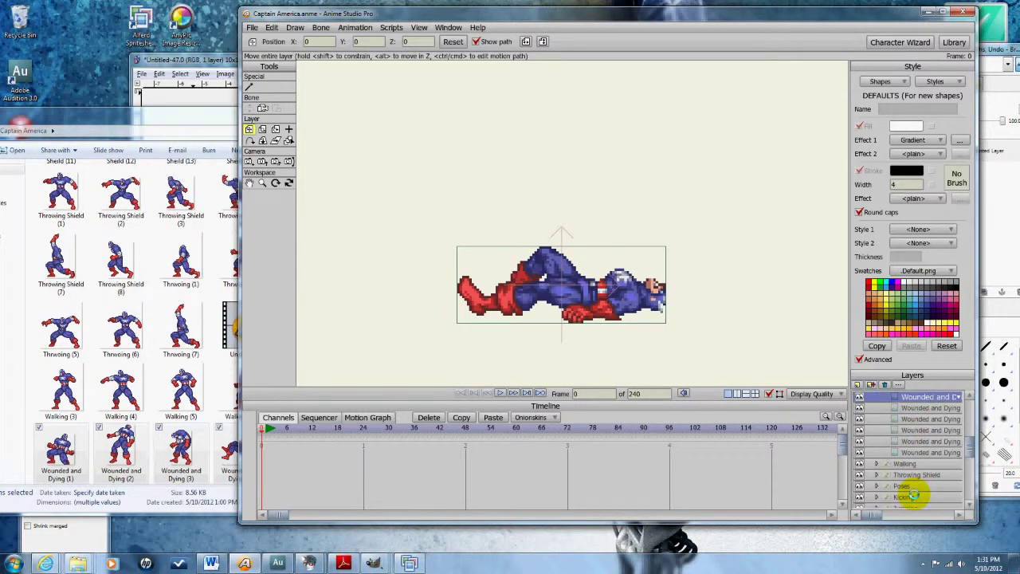
{"action": "left_click", "coordinate": [913, 496]}
{"action": "scroll", "coordinate": [917, 490], "scroll_direction": "down", "scroll_amount": 2}
{"action": "left_click", "coordinate": [925, 486]}
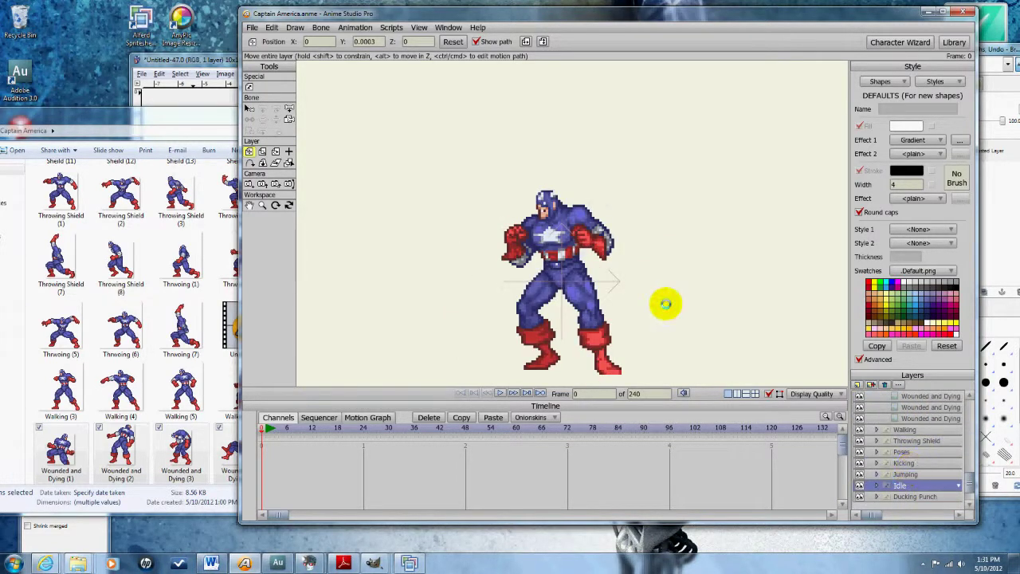
{"action": "scroll", "coordinate": [665, 303], "scroll_direction": "up", "scroll_amount": 5}
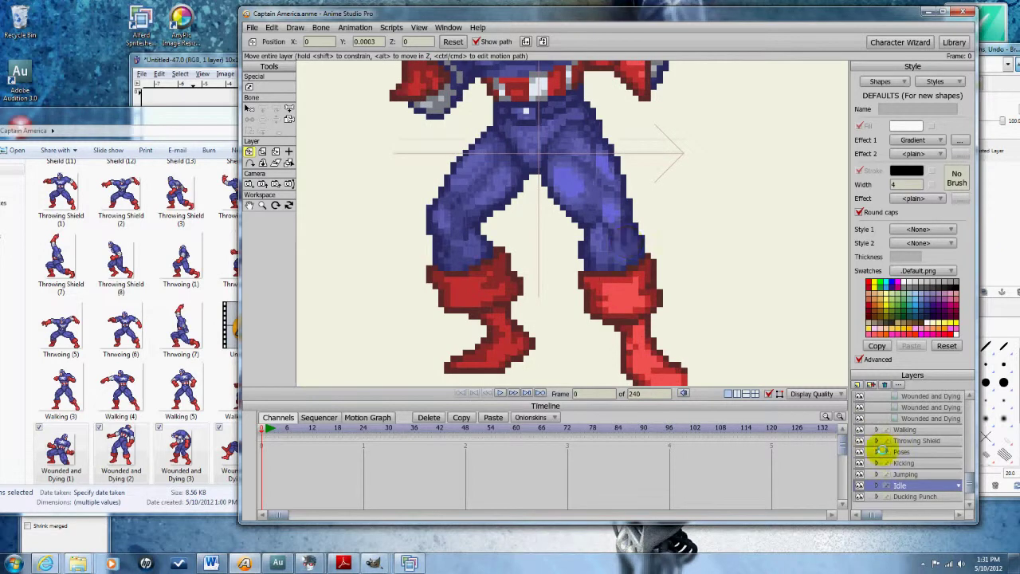
{"action": "scroll", "coordinate": [911, 455], "scroll_direction": "up", "scroll_amount": 2}
{"action": "left_click", "coordinate": [907, 418]}
{"action": "left_click", "coordinate": [909, 430]}
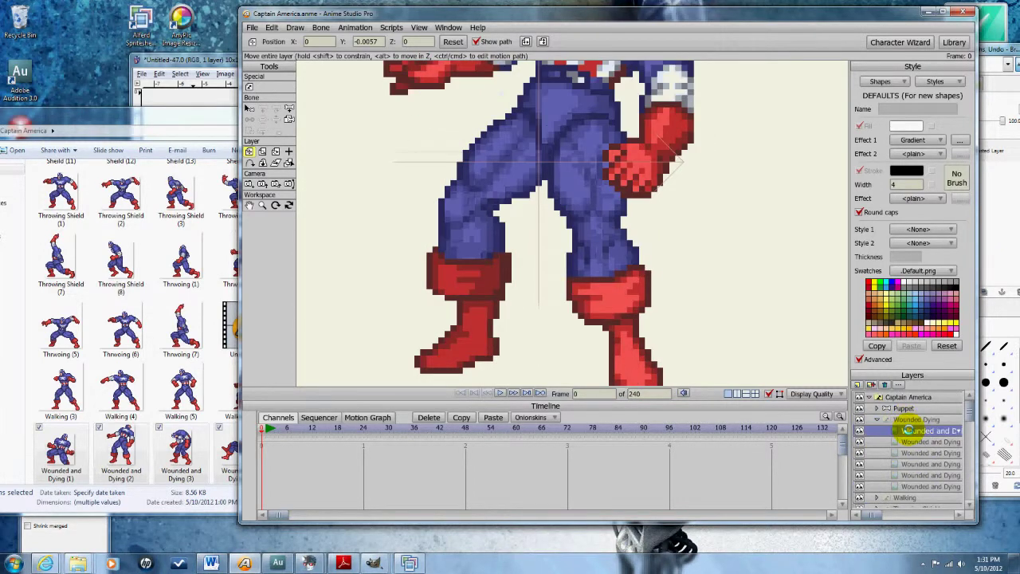
{"action": "left_click_drag", "start_coordinate": [781, 360], "coordinate": [785, 427]}
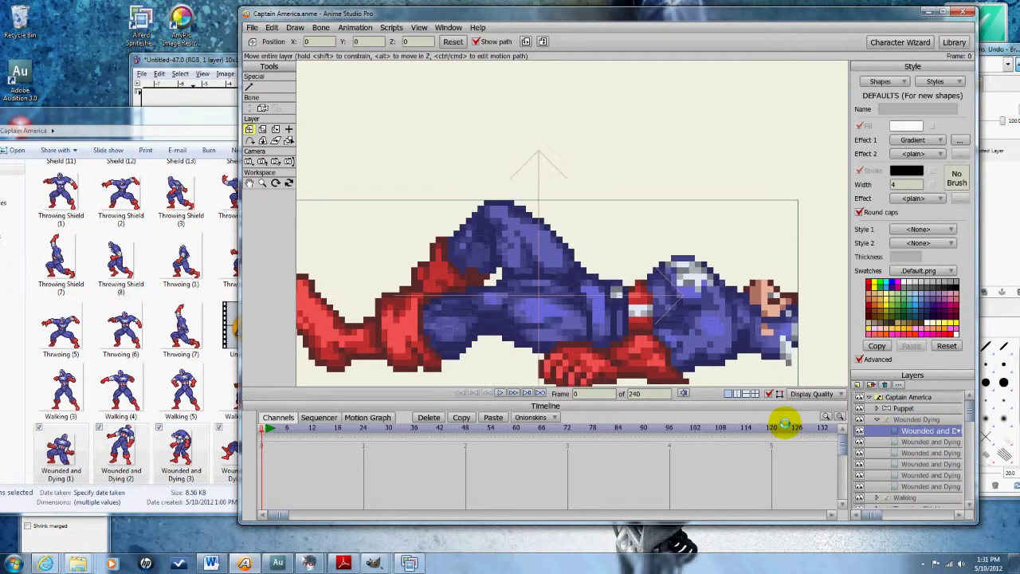
Move the remaining misaligned Wounded and Dying sprites down to the same foot level and collapse the Wounded Dying layer
{"action": "left_click", "coordinate": [908, 443]}
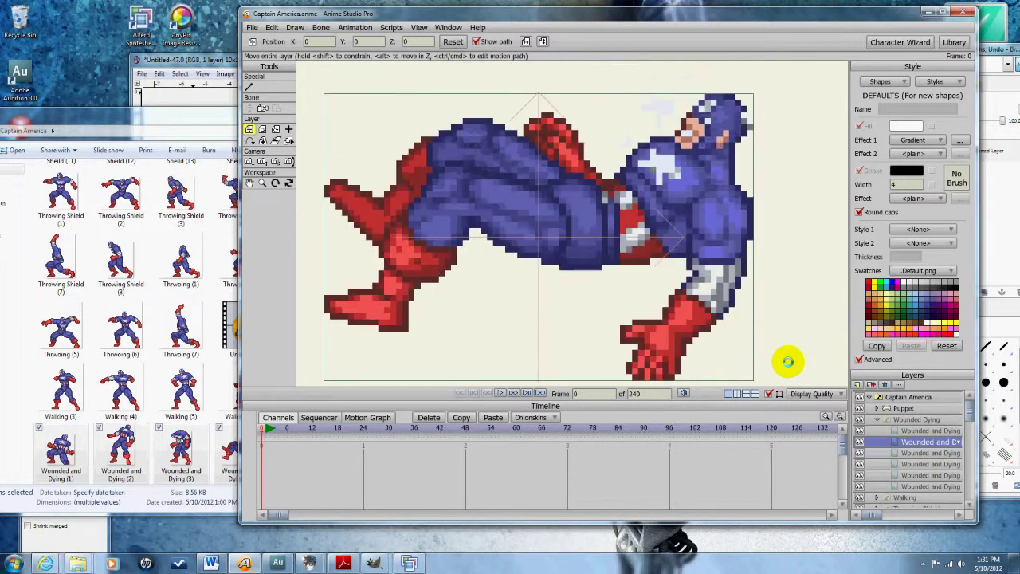
{"action": "left_click_drag", "start_coordinate": [787, 361], "coordinate": [788, 438]}
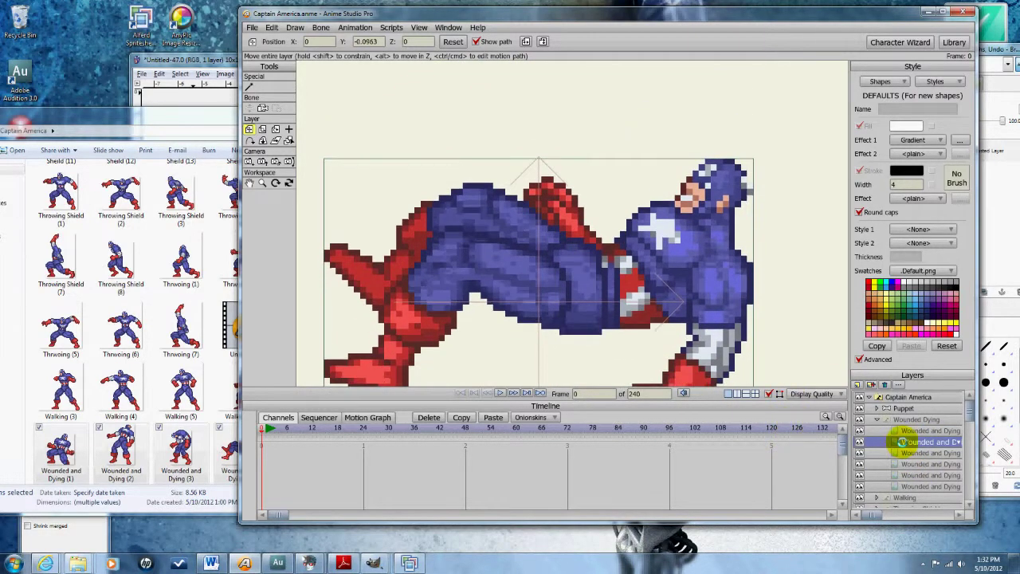
{"action": "left_click", "coordinate": [925, 454]}
{"action": "left_click_drag", "start_coordinate": [751, 293], "coordinate": [753, 319]}
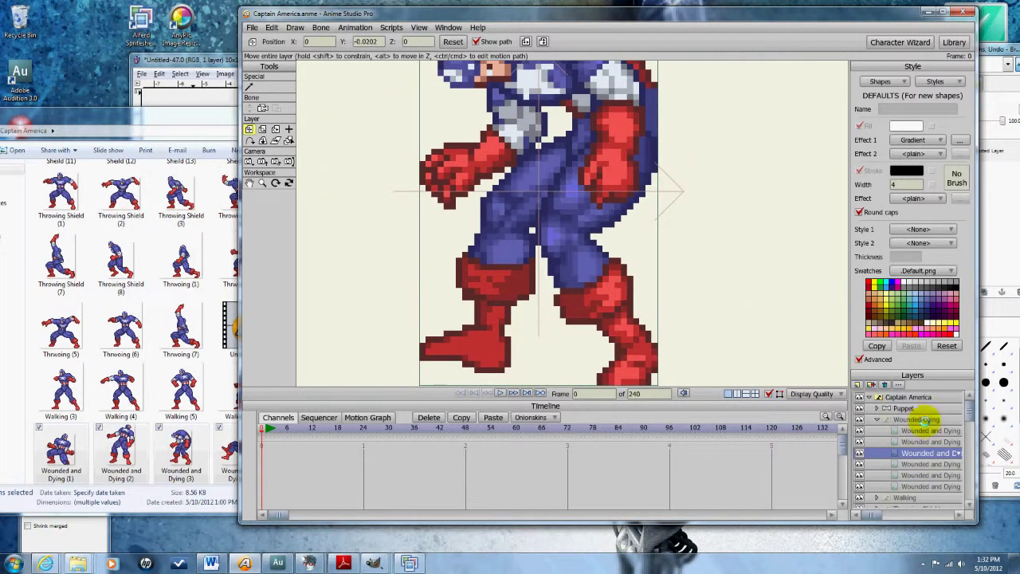
{"action": "left_click", "coordinate": [931, 464]}
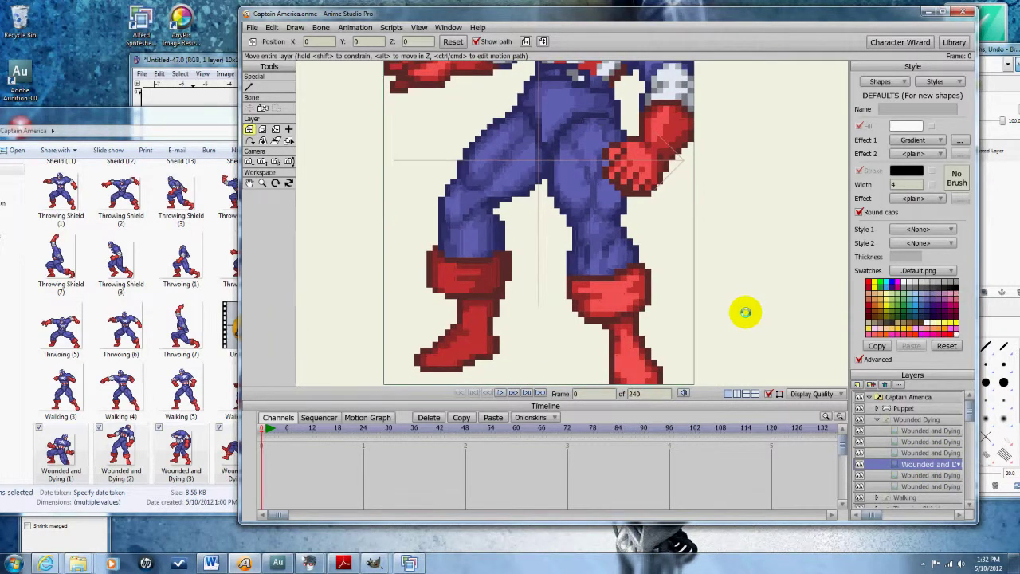
{"action": "left_click", "coordinate": [905, 474]}
{"action": "left_click_drag", "start_coordinate": [779, 341], "coordinate": [779, 393]}
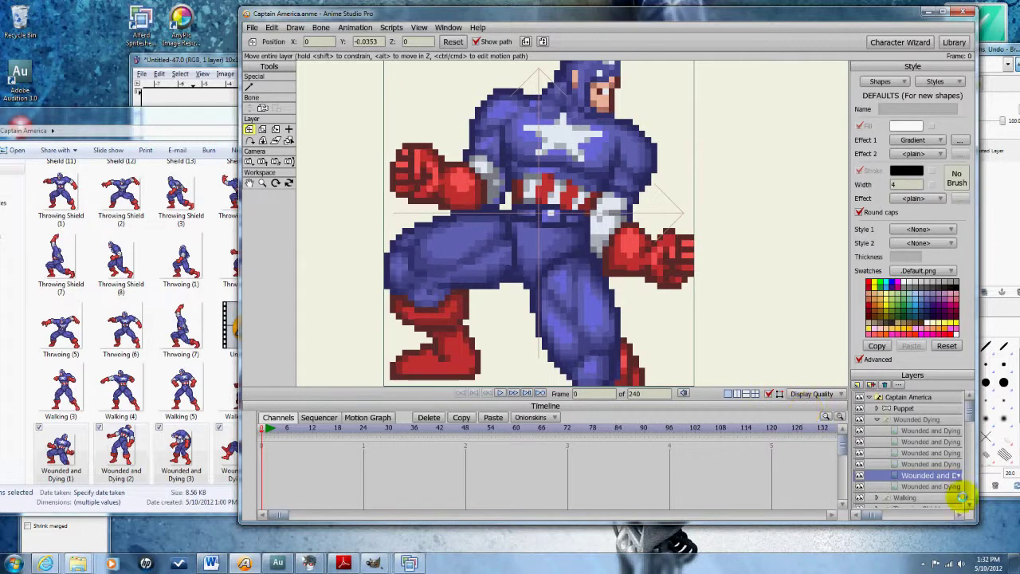
{"action": "left_click", "coordinate": [935, 486]}
{"action": "left_click_drag", "start_coordinate": [699, 237], "coordinate": [710, 337]}
{"action": "left_click", "coordinate": [877, 419]}
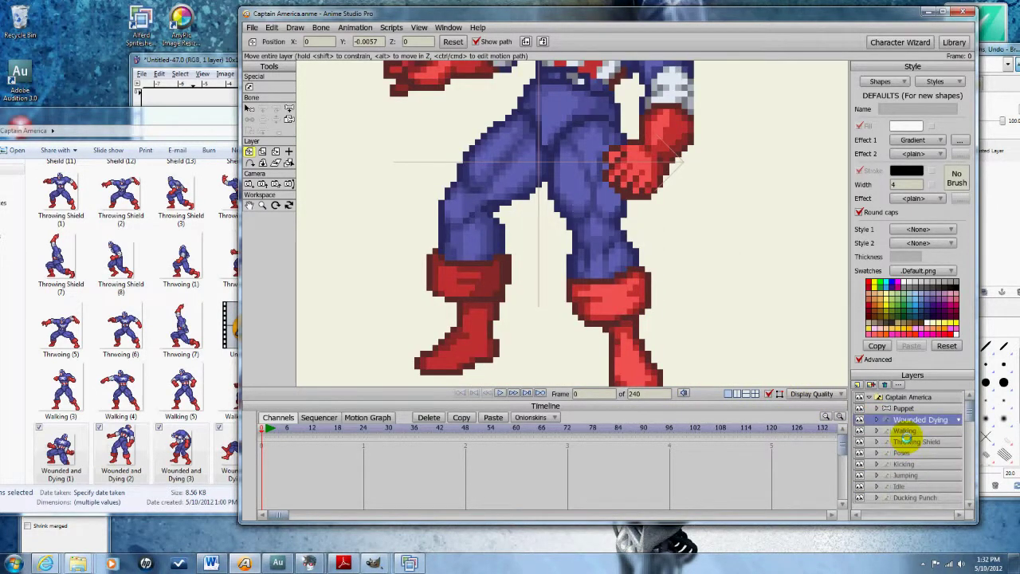
Expand the Poses layer, shift its misaligned pose sprites vertically to the common foot level, and collapse the layer
{"action": "left_click", "coordinate": [878, 453]}
{"action": "left_click", "coordinate": [911, 464]}
{"action": "left_click_drag", "start_coordinate": [726, 335], "coordinate": [744, 408]}
{"action": "left_click", "coordinate": [920, 475]}
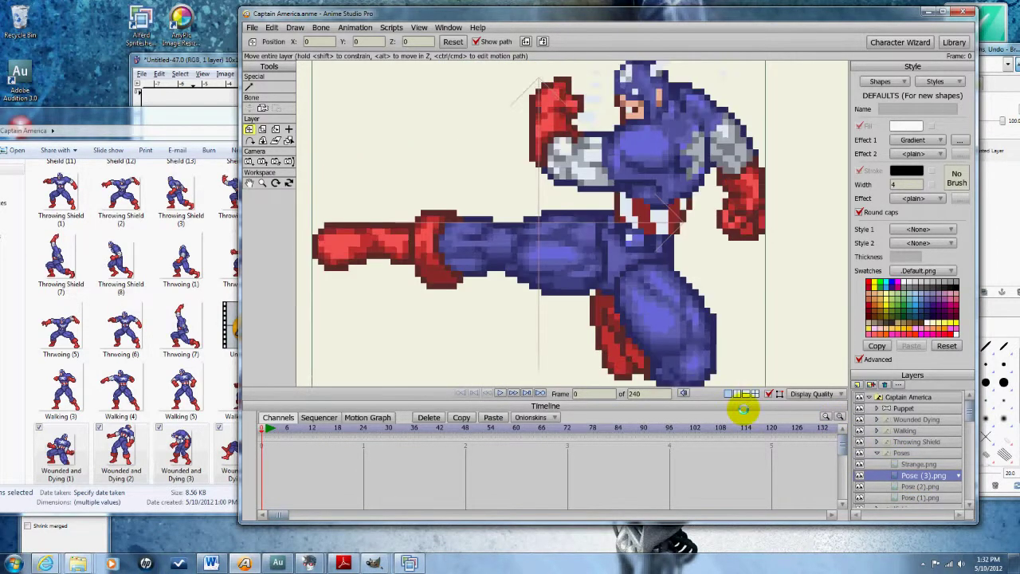
{"action": "left_click", "coordinate": [910, 485]}
{"action": "left_click_drag", "start_coordinate": [798, 313], "coordinate": [786, 262]}
{"action": "left_click", "coordinate": [950, 497]}
{"action": "left_click_drag", "start_coordinate": [741, 328], "coordinate": [732, 376]}
{"action": "left_click", "coordinate": [877, 453]}
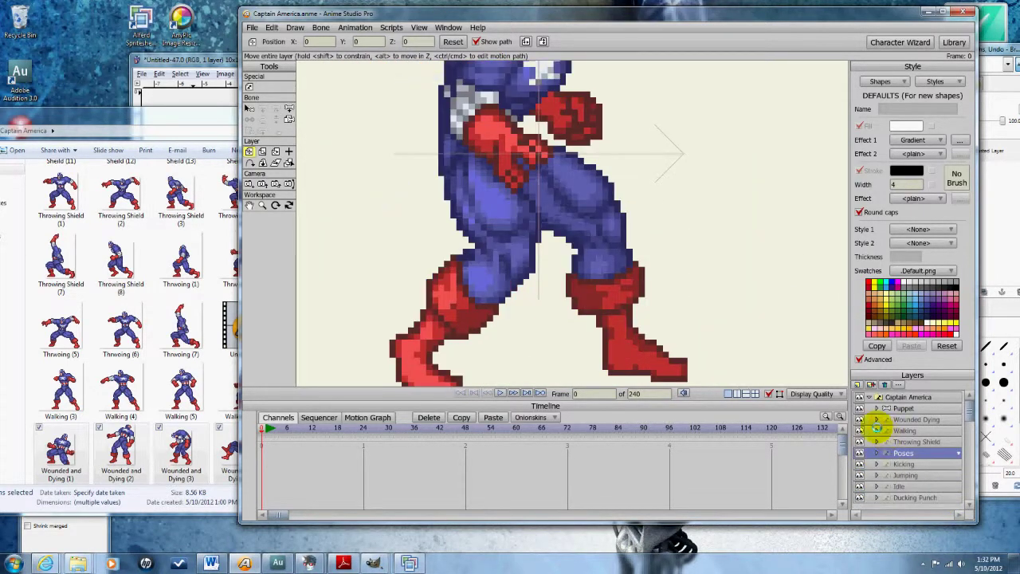
Expand the Walking layer and step through its sprites to check that their feet stay level from frame to frame
{"action": "left_click", "coordinate": [877, 430]}
{"action": "left_click", "coordinate": [903, 442]}
{"action": "left_click", "coordinate": [911, 464]}
{"action": "left_click", "coordinate": [917, 475]}
{"action": "left_click", "coordinate": [920, 485]}
{"action": "left_click", "coordinate": [921, 496]}
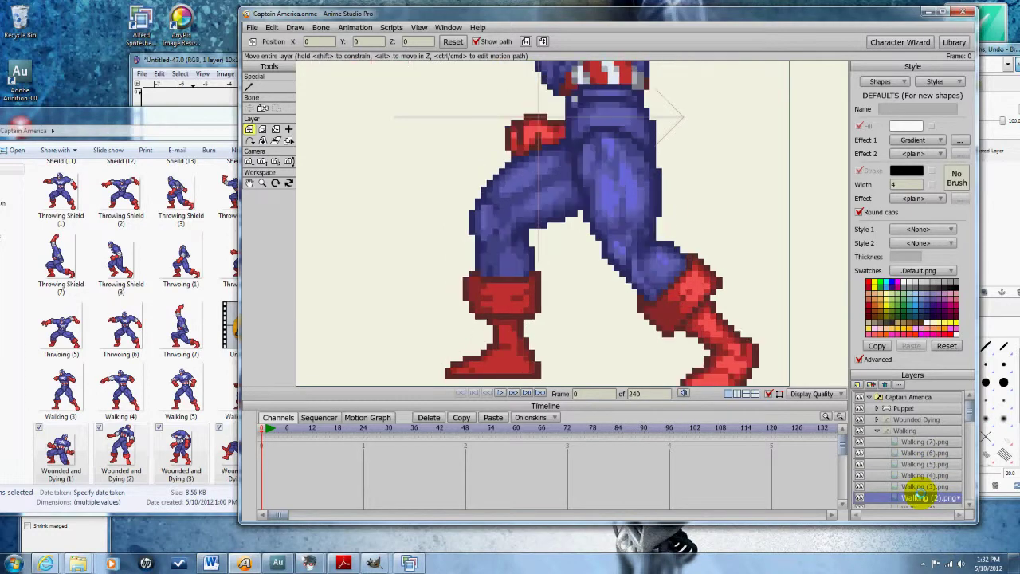
{"action": "left_click", "coordinate": [923, 505]}
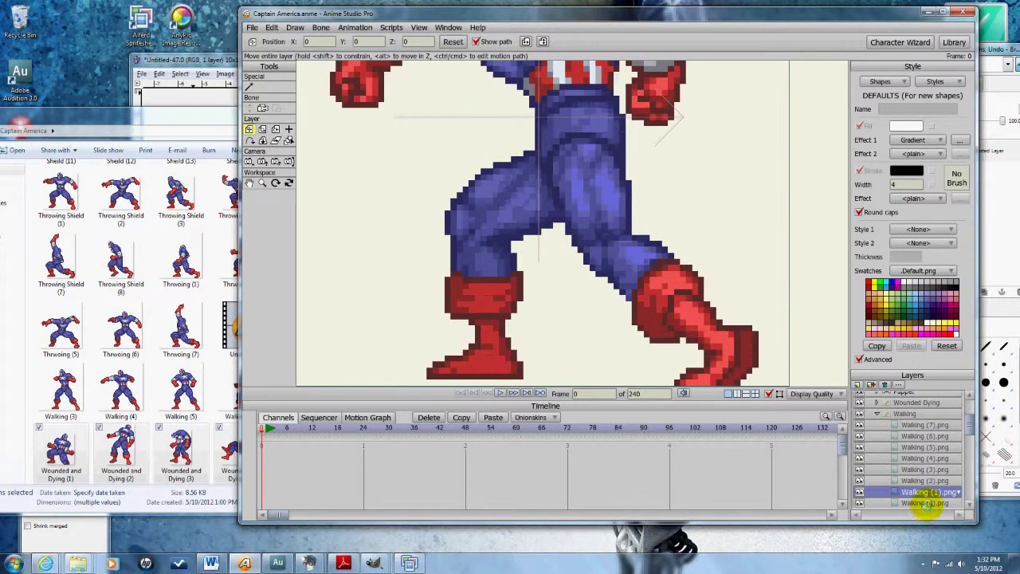
{"action": "scroll", "coordinate": [699, 216], "scroll_direction": "down", "scroll_amount": 5}
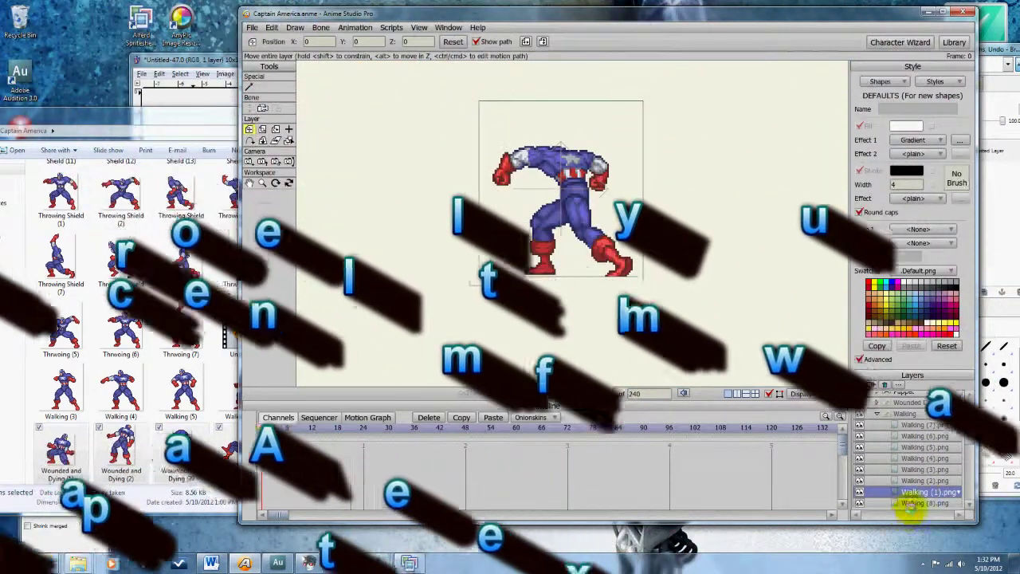
{"action": "left_click", "coordinate": [910, 503]}
{"action": "left_click", "coordinate": [910, 491]}
{"action": "left_click", "coordinate": [909, 481]}
{"action": "left_click", "coordinate": [908, 470]}
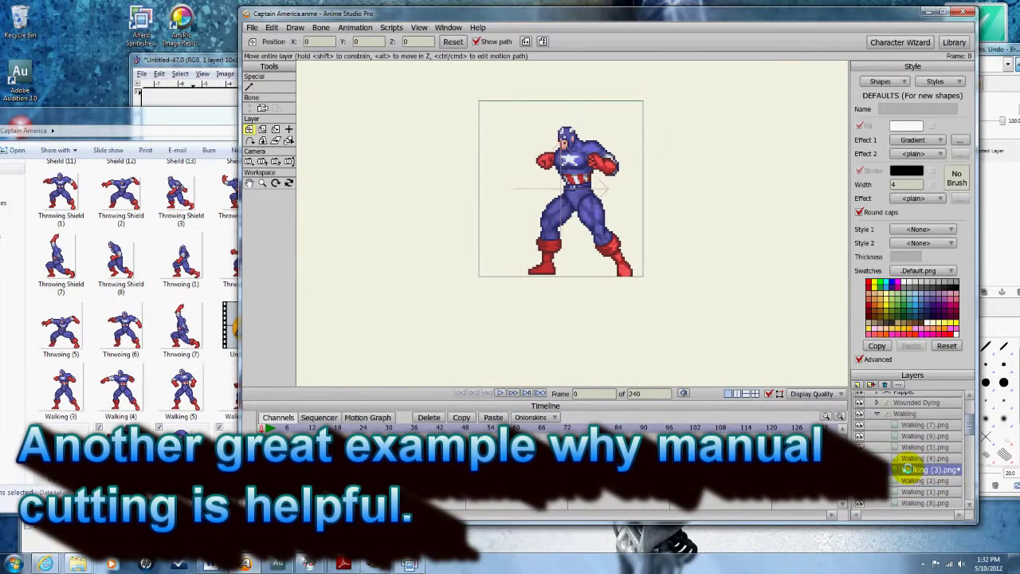
{"action": "left_click", "coordinate": [908, 459]}
{"action": "left_click", "coordinate": [908, 448]}
{"action": "left_click", "coordinate": [909, 436]}
{"action": "left_click", "coordinate": [910, 425]}
{"action": "left_click", "coordinate": [912, 436]}
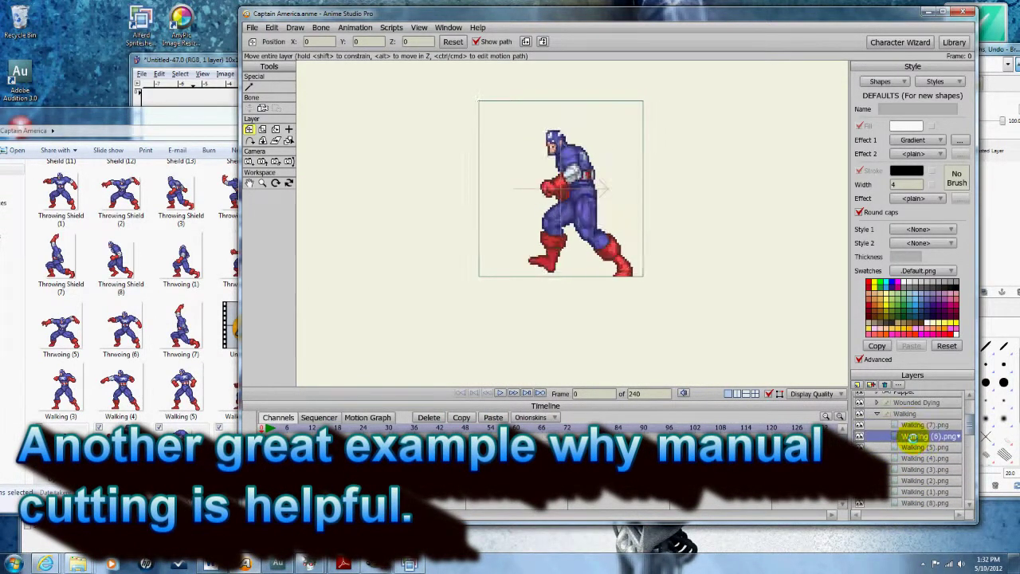
{"action": "left_click", "coordinate": [916, 448]}
{"action": "left_click", "coordinate": [917, 459]}
{"action": "left_click", "coordinate": [921, 469]}
{"action": "left_click", "coordinate": [923, 482]}
{"action": "left_click", "coordinate": [924, 491]}
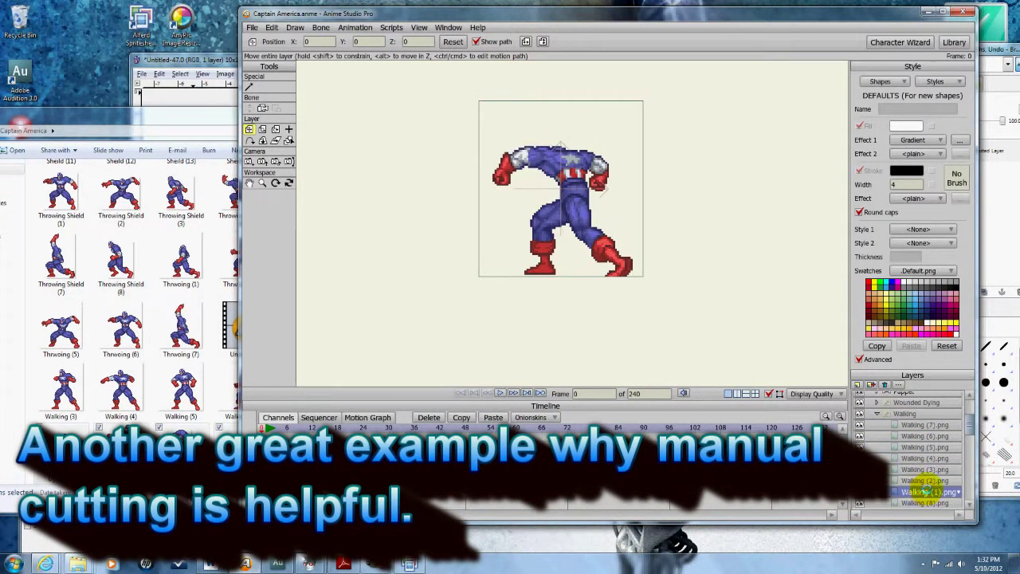
{"action": "scroll", "coordinate": [927, 490], "scroll_direction": "down", "scroll_amount": 1}
{"action": "left_click", "coordinate": [922, 465]}
{"action": "left_click", "coordinate": [922, 452]}
{"action": "left_click", "coordinate": [922, 441]}
{"action": "left_click", "coordinate": [922, 430]}
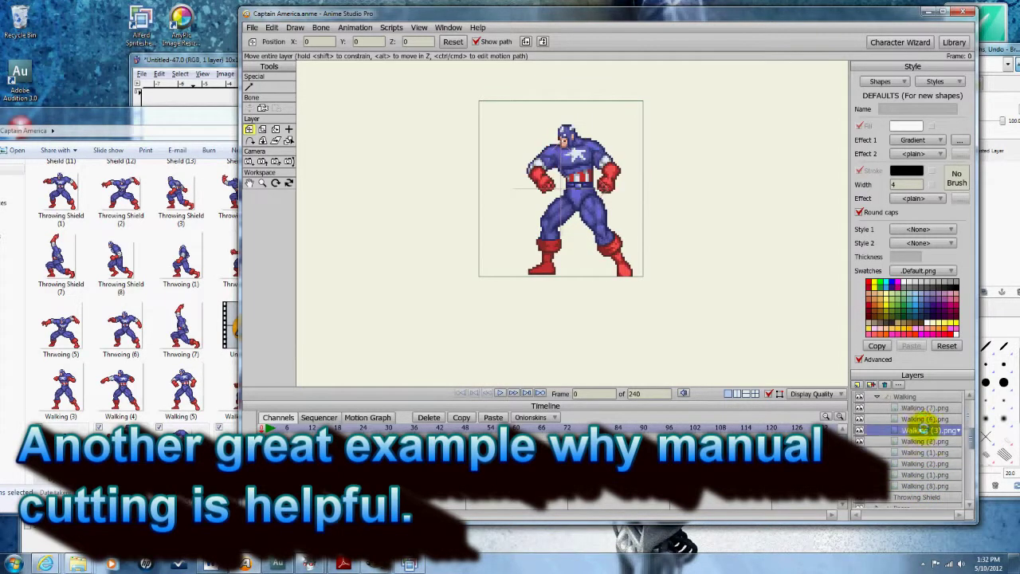
{"action": "left_click", "coordinate": [924, 419]}
{"action": "left_click", "coordinate": [913, 408]}
{"action": "left_click", "coordinate": [921, 419]}
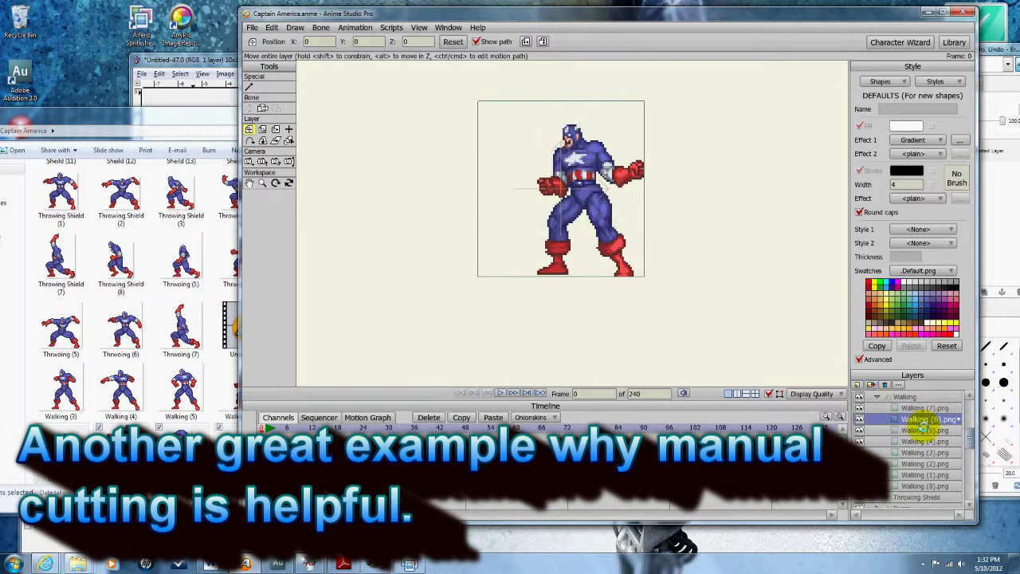
{"action": "left_click", "coordinate": [923, 430]}
{"action": "left_click", "coordinate": [925, 441]}
{"action": "left_click", "coordinate": [926, 452]}
{"action": "left_click", "coordinate": [877, 398]}
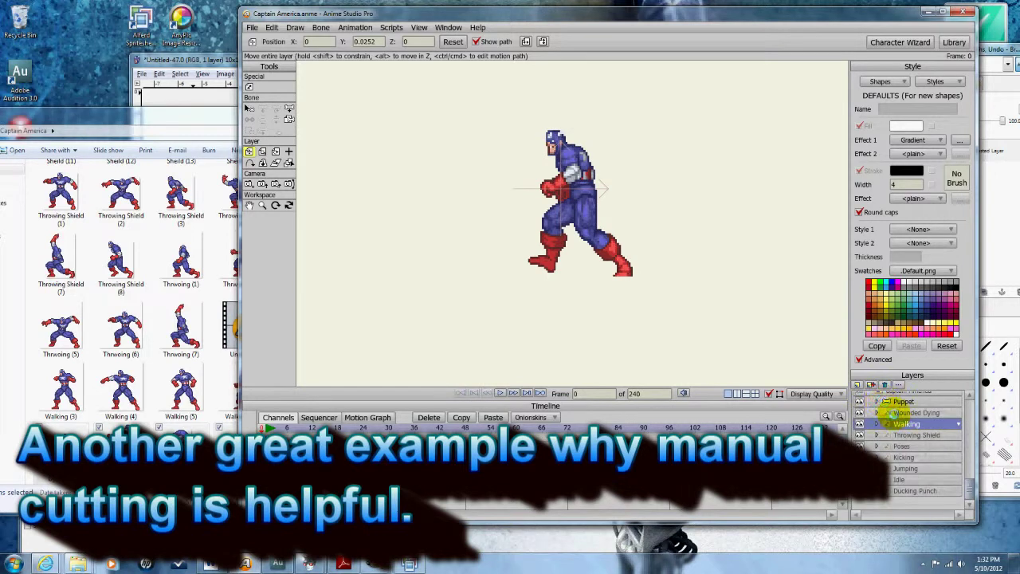
Select the Throwing Shield layer and save the project with the aligned sprites
{"action": "left_click", "coordinate": [893, 432]}
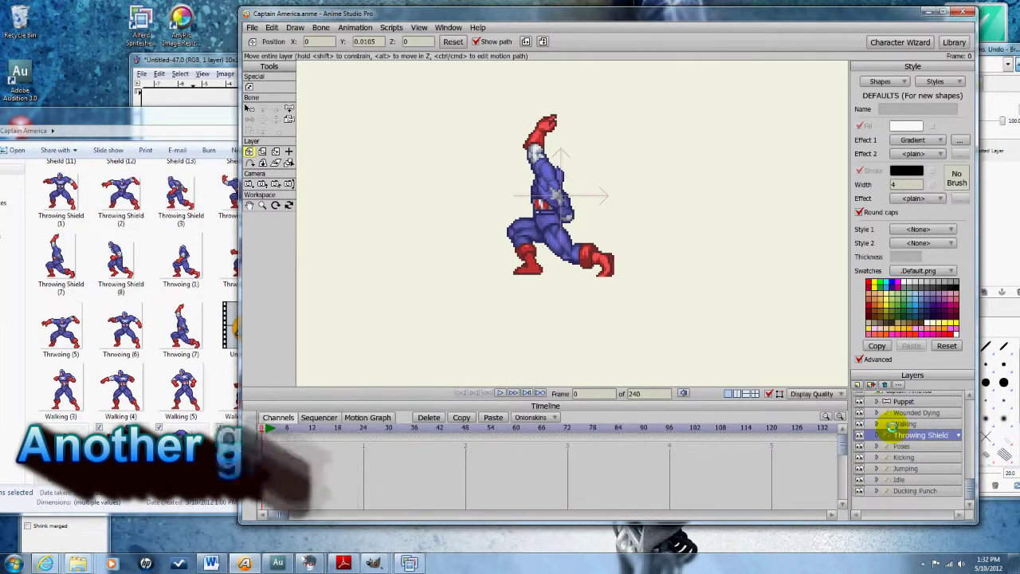
{"action": "scroll", "coordinate": [756, 327], "scroll_direction": "down", "scroll_amount": 2}
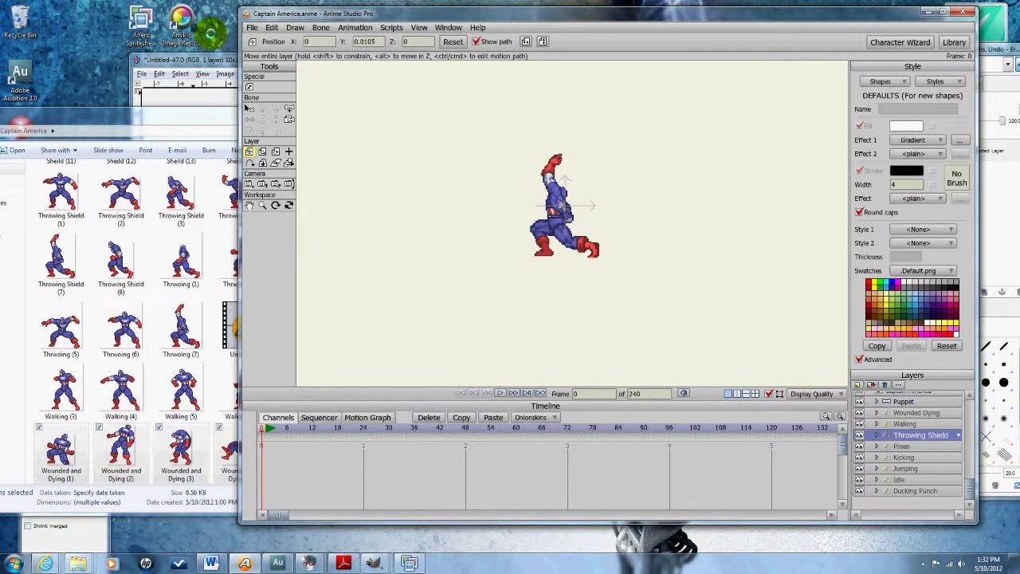
{"action": "left_click", "coordinate": [251, 27]}
{"action": "left_click", "coordinate": [273, 106]}
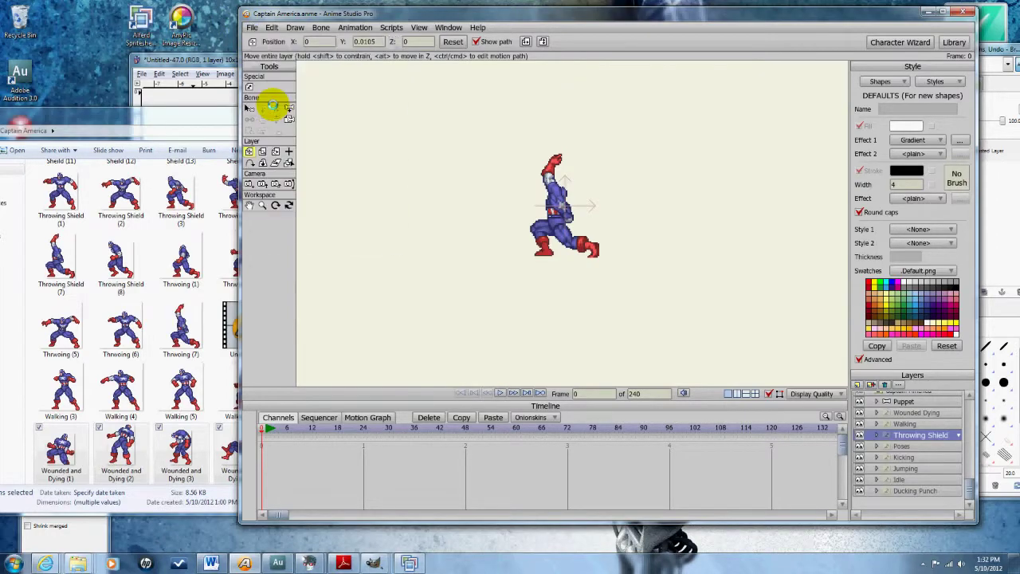